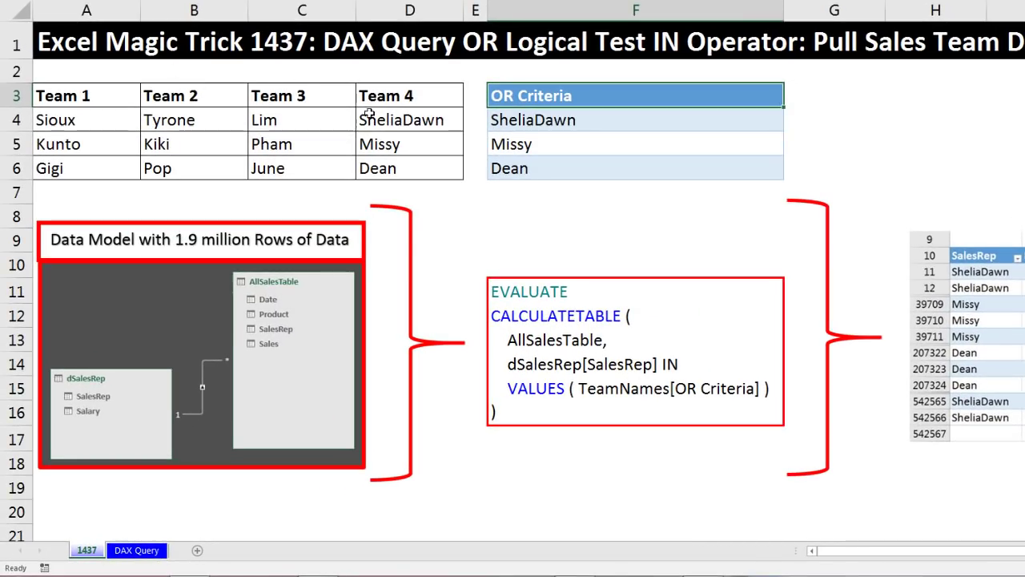
- From the DAX Query sheet, view dSalesRep and the table relationship diagram in Power Pivot
{"action": "left_click_drag", "start_coordinate": [551, 122], "coordinate": [555, 170]}
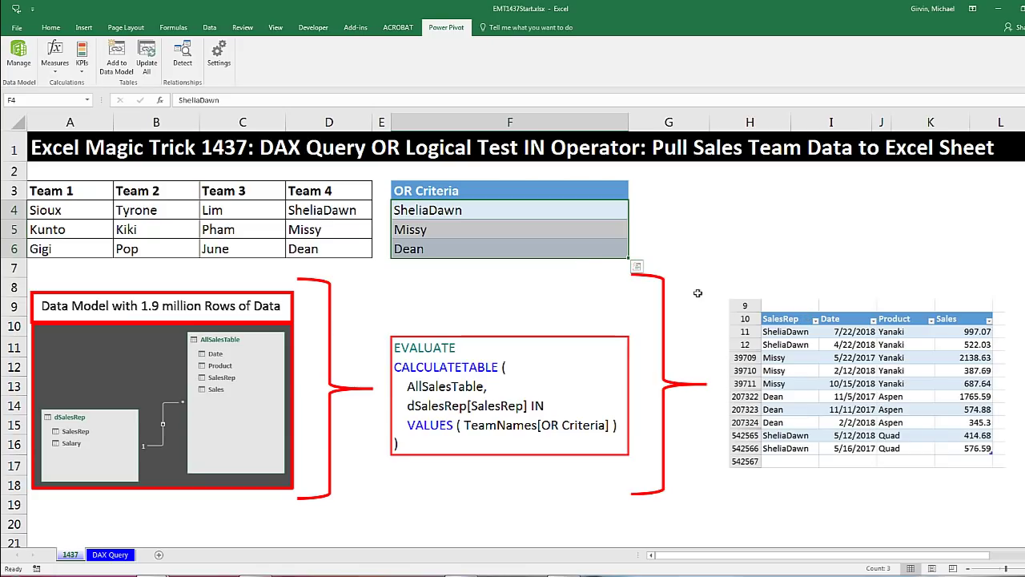
{"action": "left_click", "coordinate": [110, 554]}
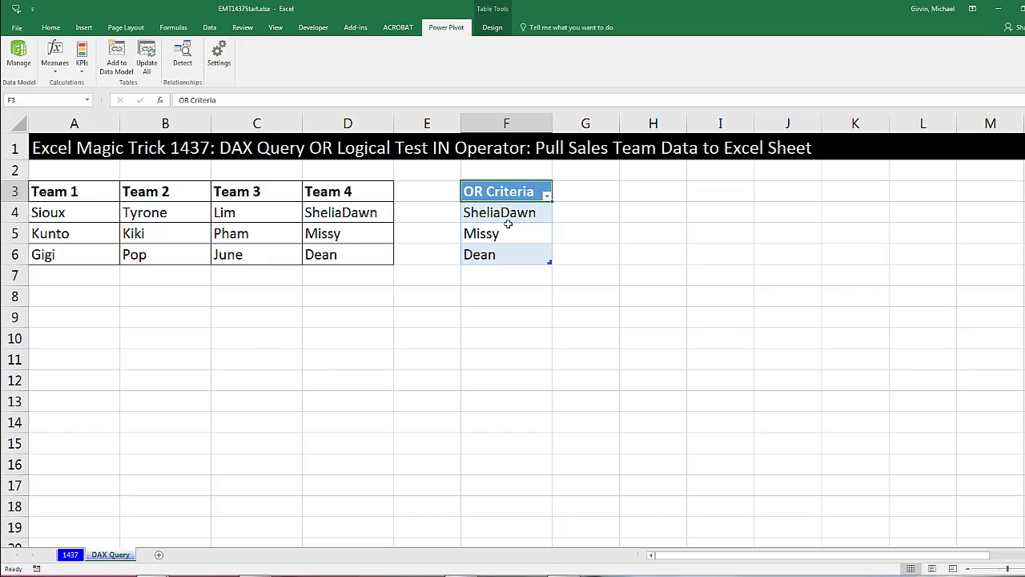
{"action": "left_click", "coordinate": [18, 55]}
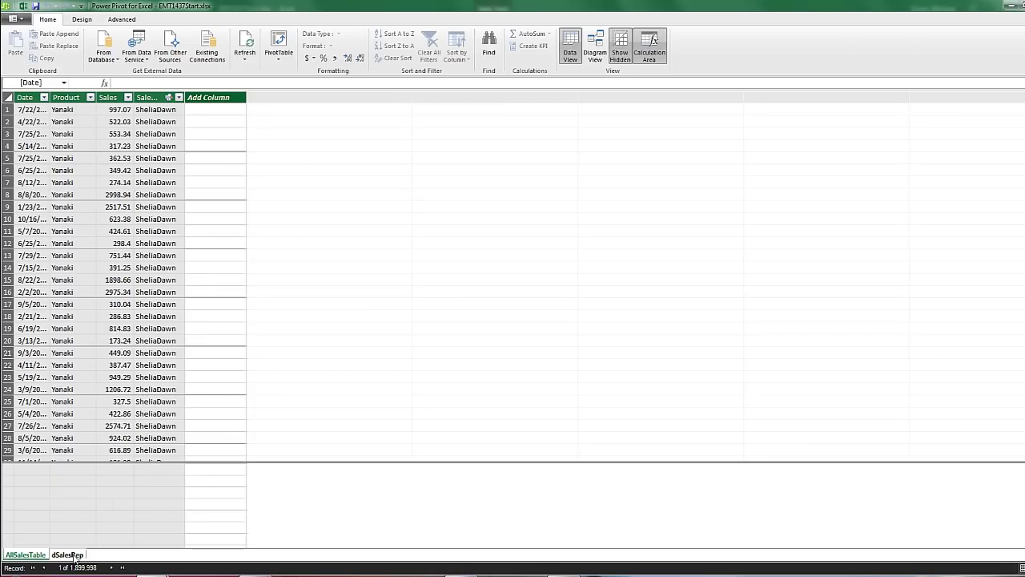
{"action": "left_click", "coordinate": [73, 555]}
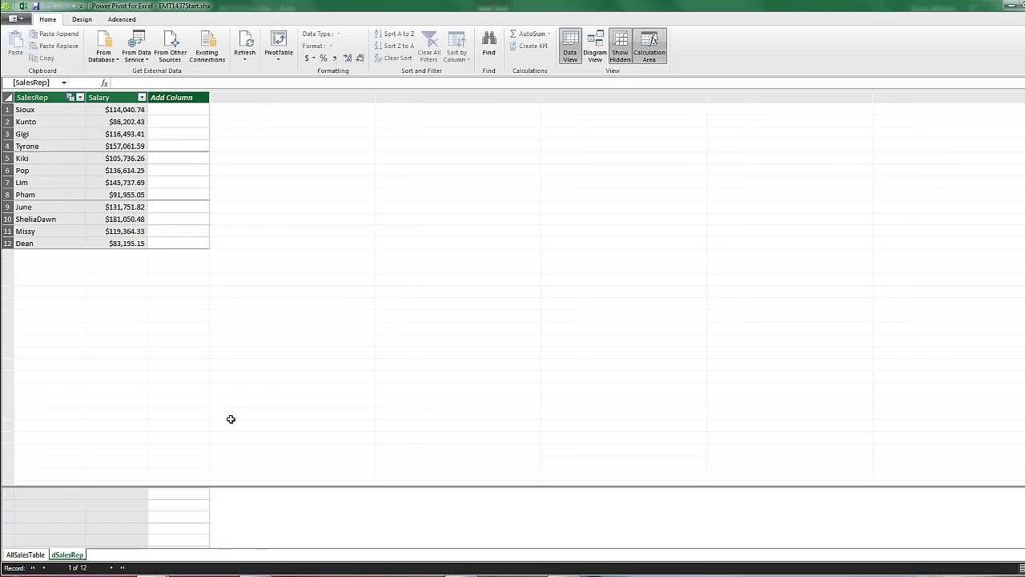
{"action": "left_click", "coordinate": [596, 52]}
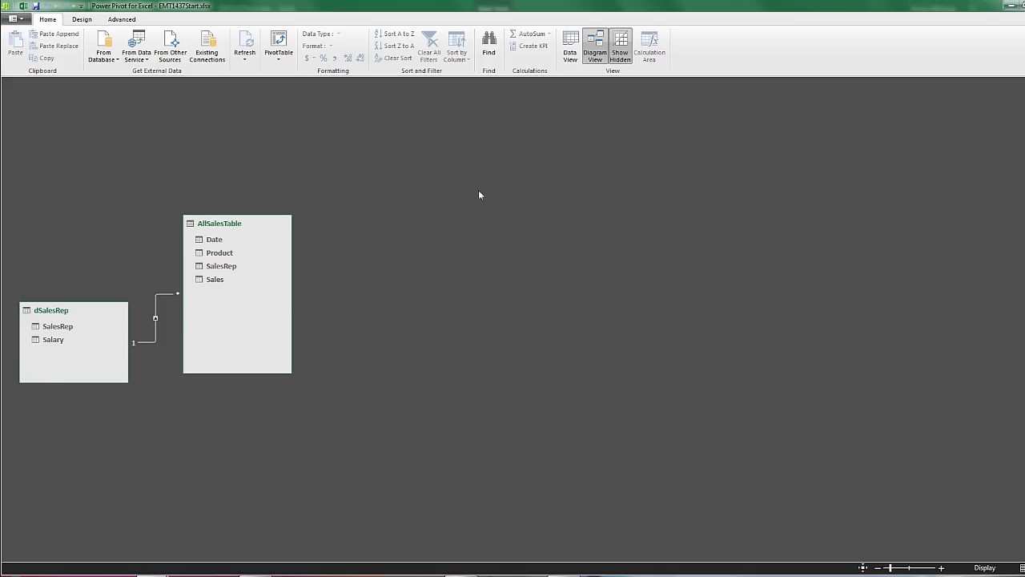
{"action": "key", "text": "alt+Tab"}
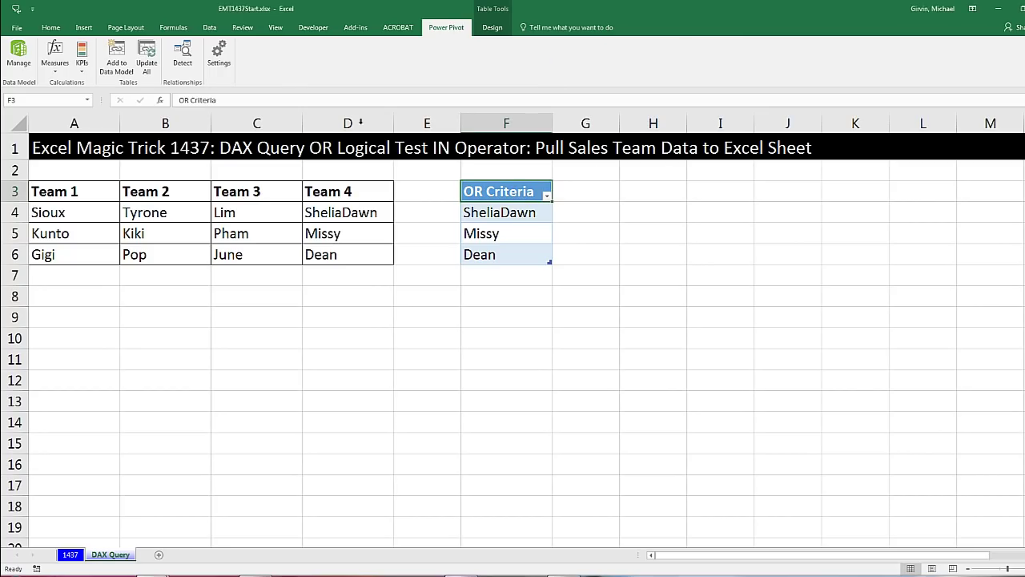
- Add the disTeamNames OR Criteria table to the data model and place it beside AllSalesTable
{"action": "left_click", "coordinate": [83, 27]}
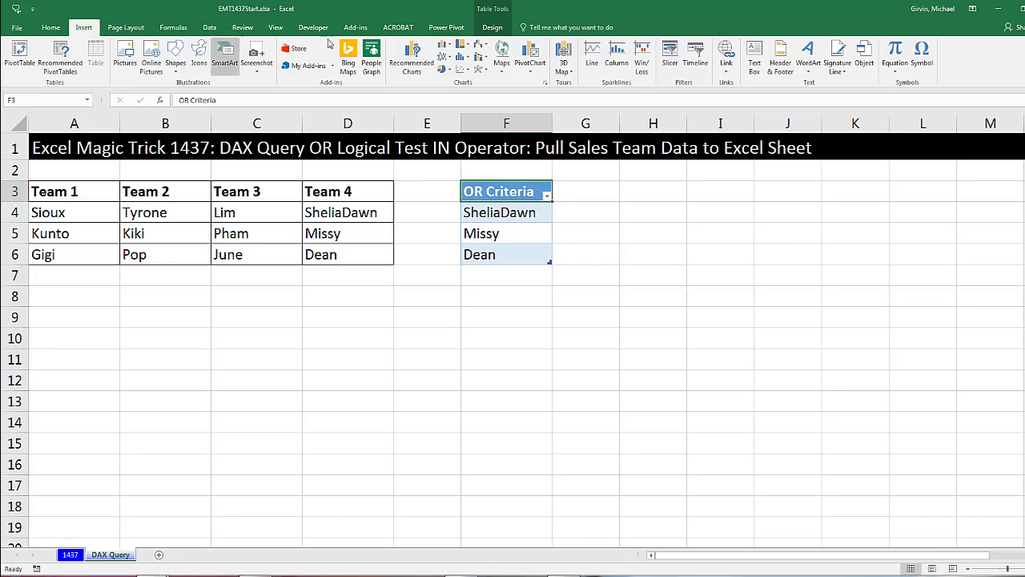
{"action": "left_click", "coordinate": [492, 27]}
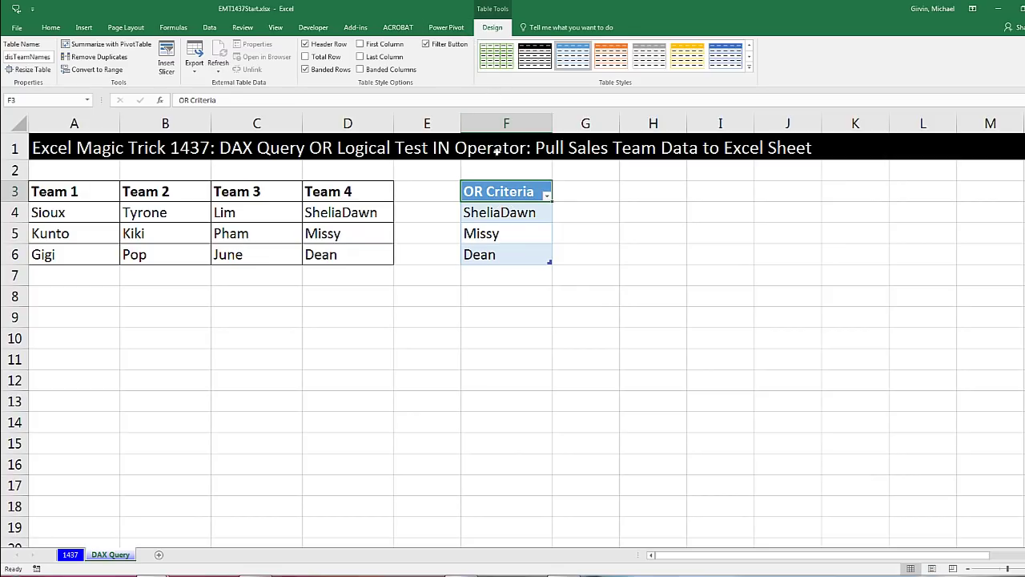
{"action": "left_click", "coordinate": [448, 30]}
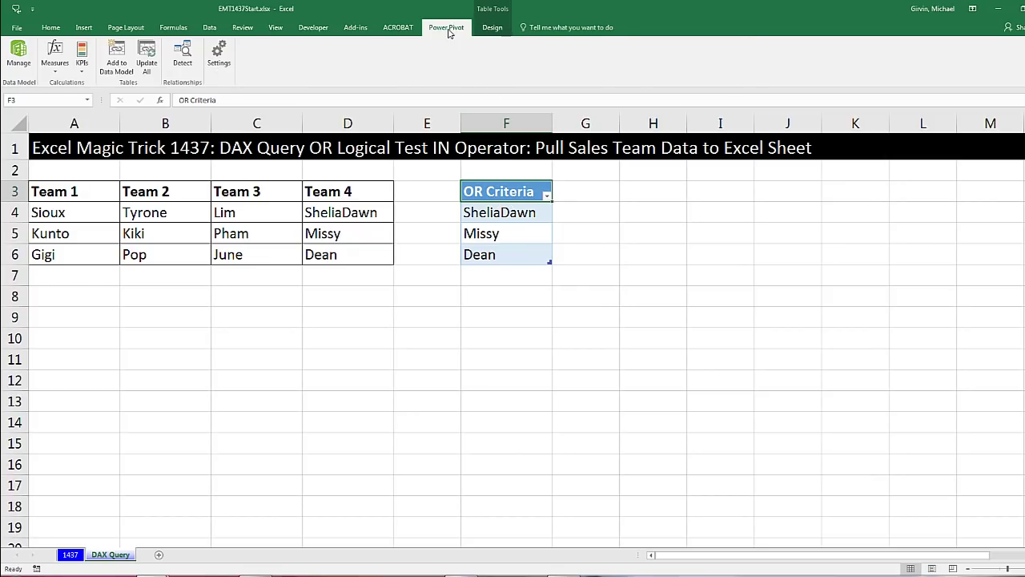
{"action": "left_click", "coordinate": [118, 57]}
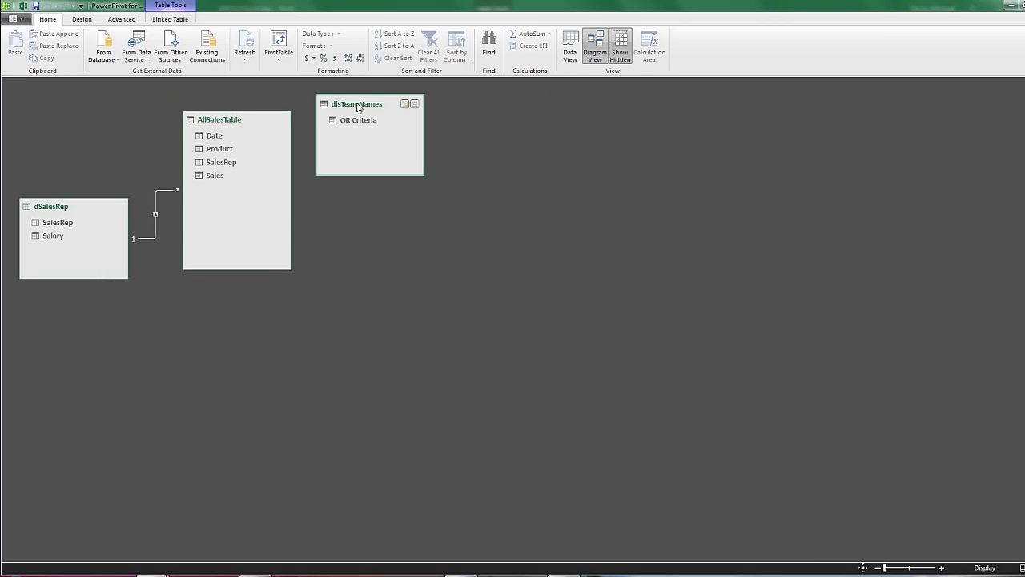
{"action": "left_click_drag", "start_coordinate": [357, 106], "coordinate": [372, 115]}
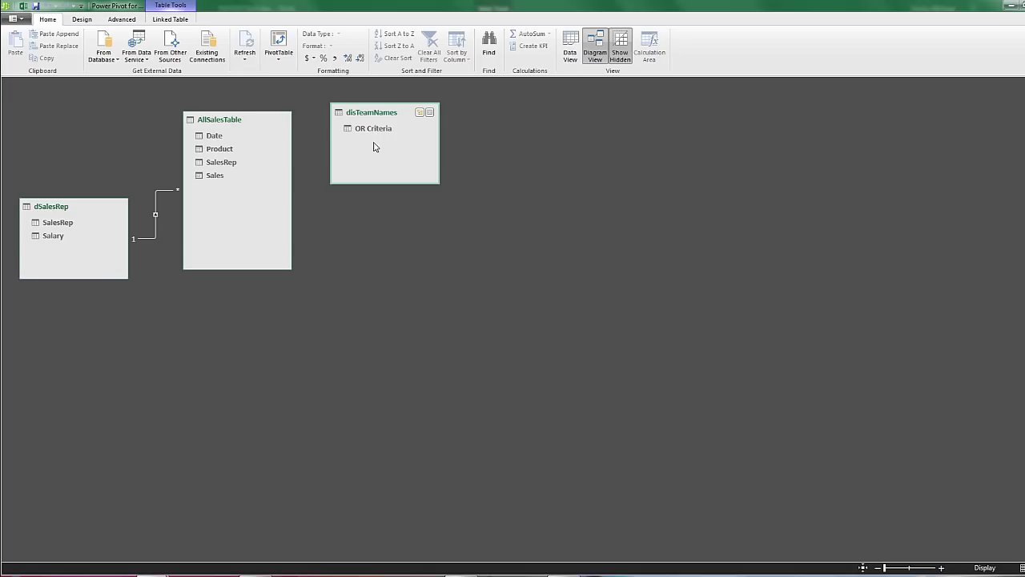
{"action": "key", "text": "alt+Tab"}
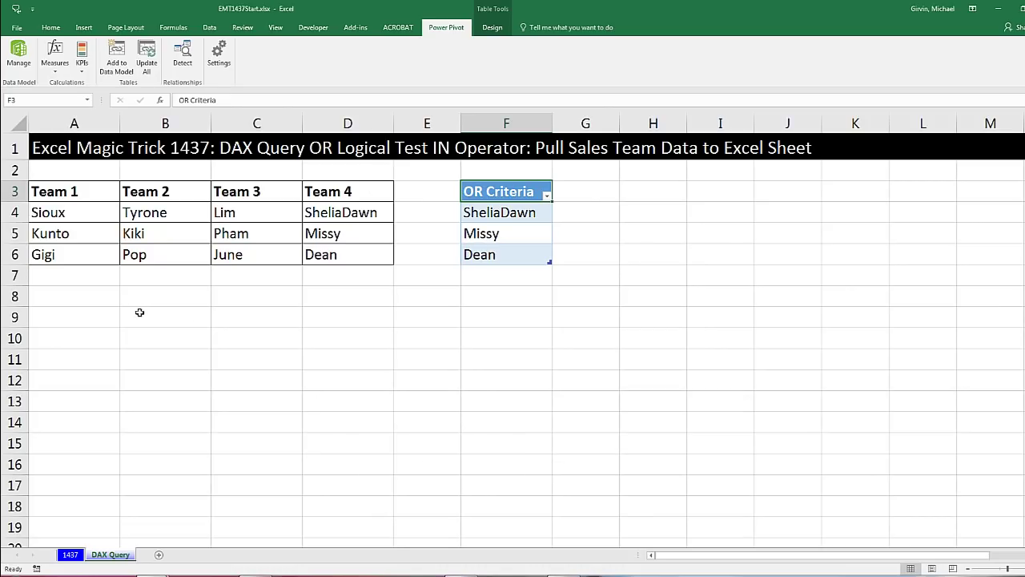
- Choose cell A8 and pick the disTeamNames table from Existing Connections for import
{"action": "left_click", "coordinate": [77, 297]}
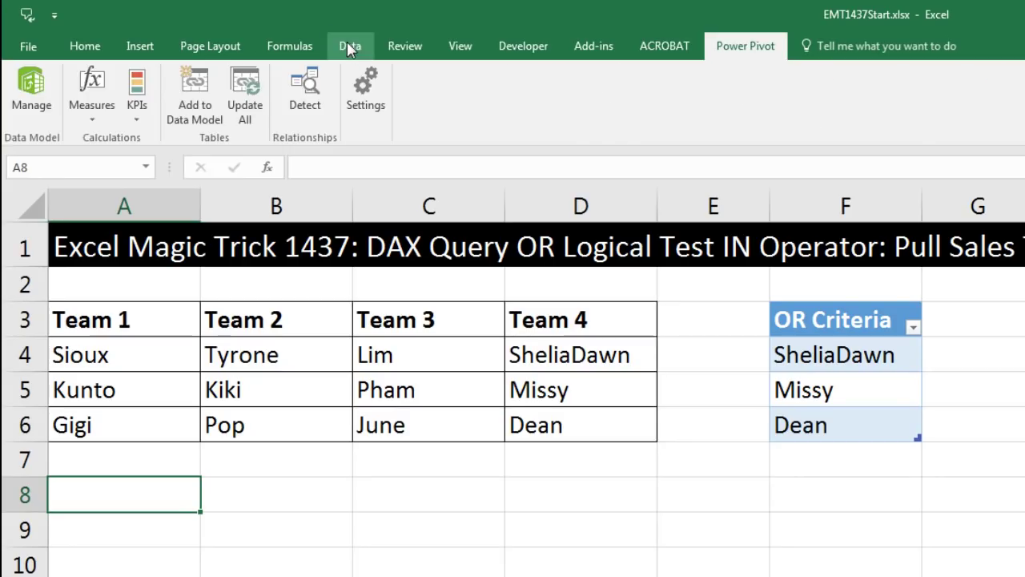
{"action": "left_click", "coordinate": [209, 28]}
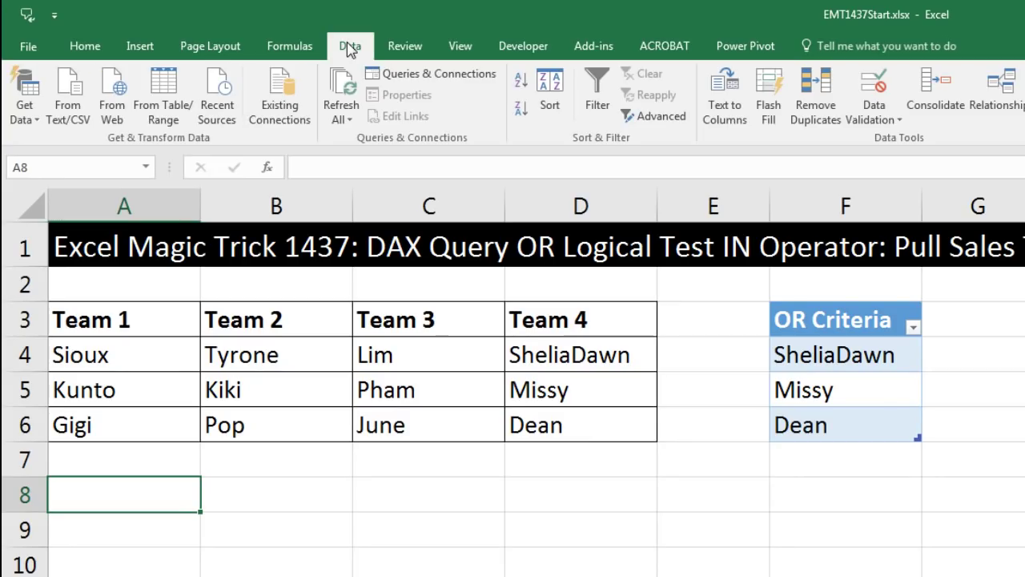
{"action": "left_click", "coordinate": [291, 108]}
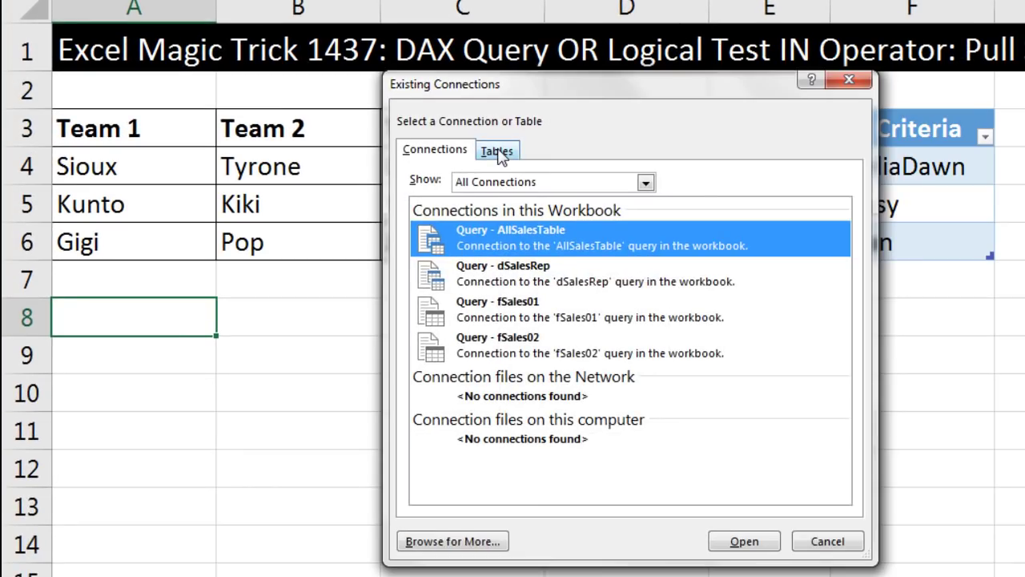
{"action": "left_click", "coordinate": [498, 152]}
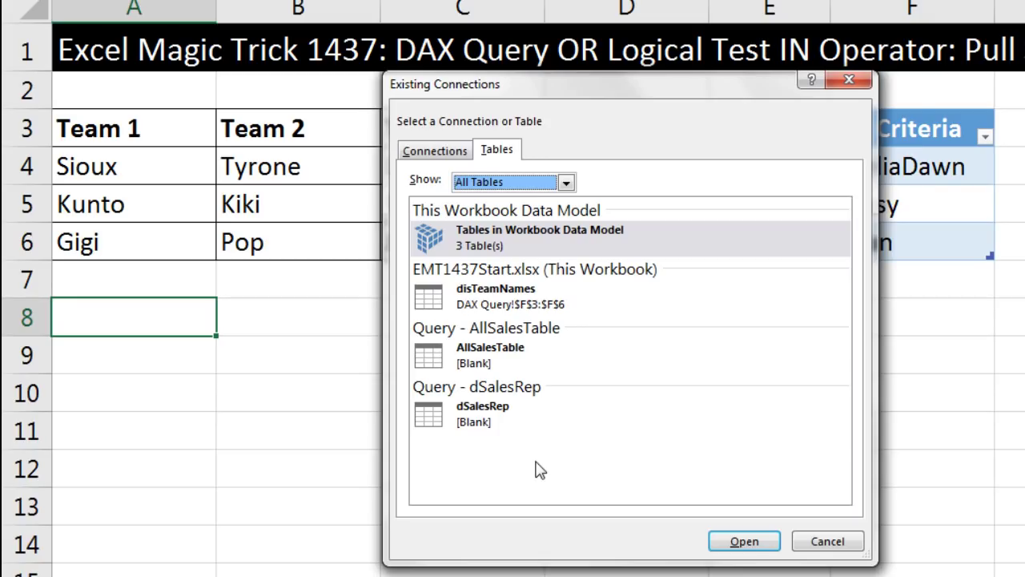
{"action": "left_click", "coordinate": [498, 307]}
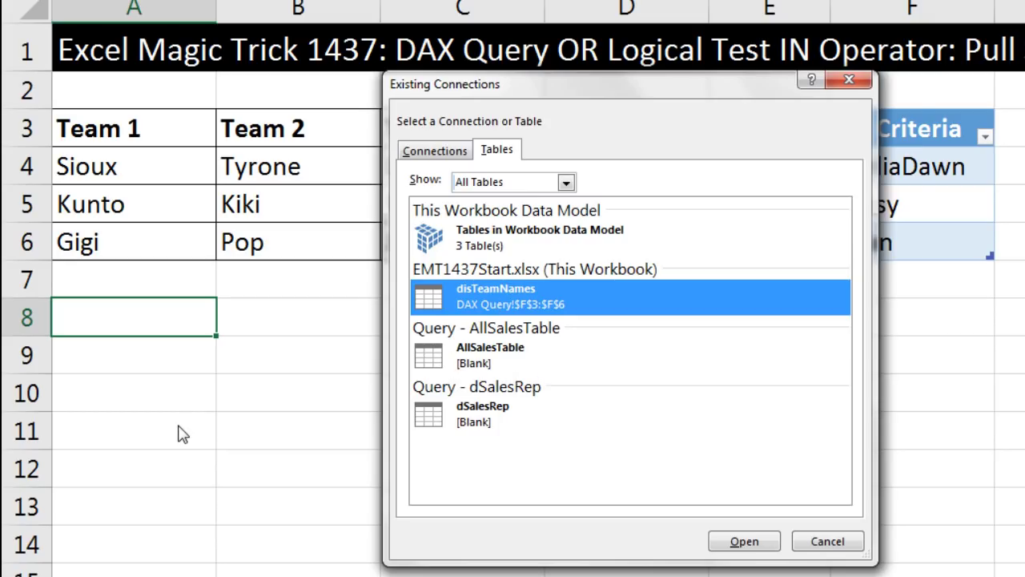
{"action": "left_click", "coordinate": [741, 543]}
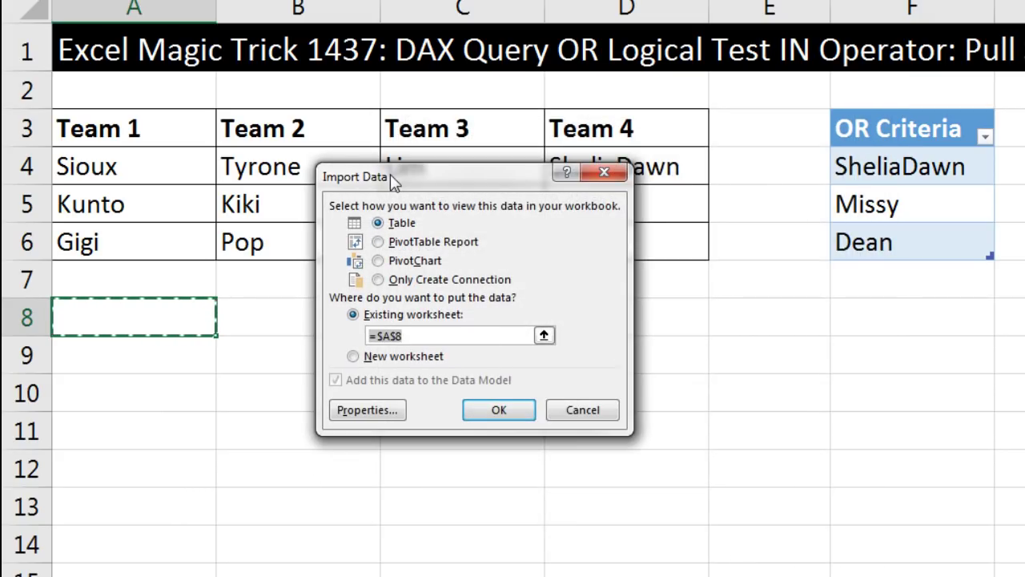
- Load disTeamNames as a table at A8, inspect its DAX expression unchanged, and select A9
{"action": "left_click", "coordinate": [505, 409]}
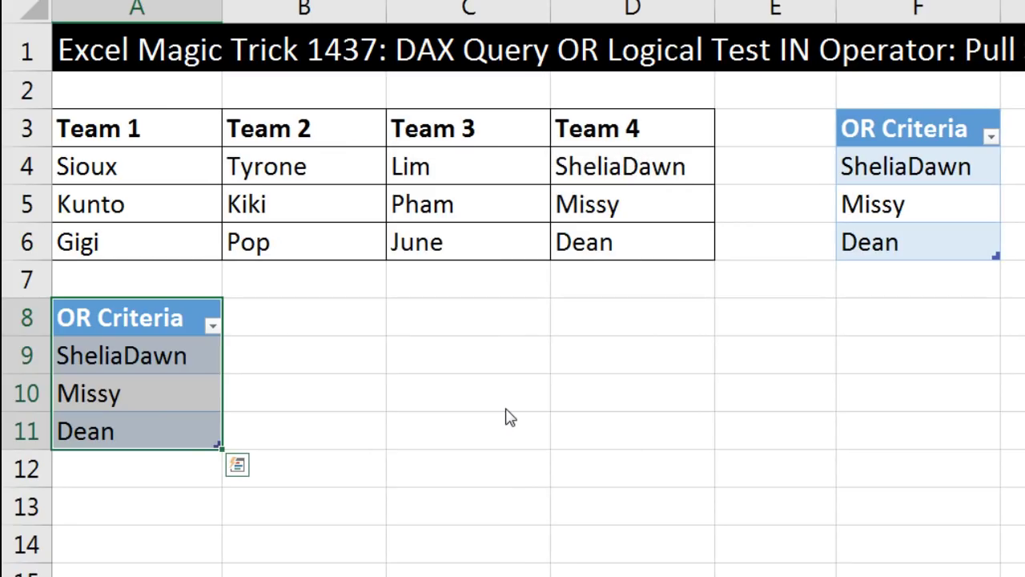
{"action": "right_click", "coordinate": [183, 359]}
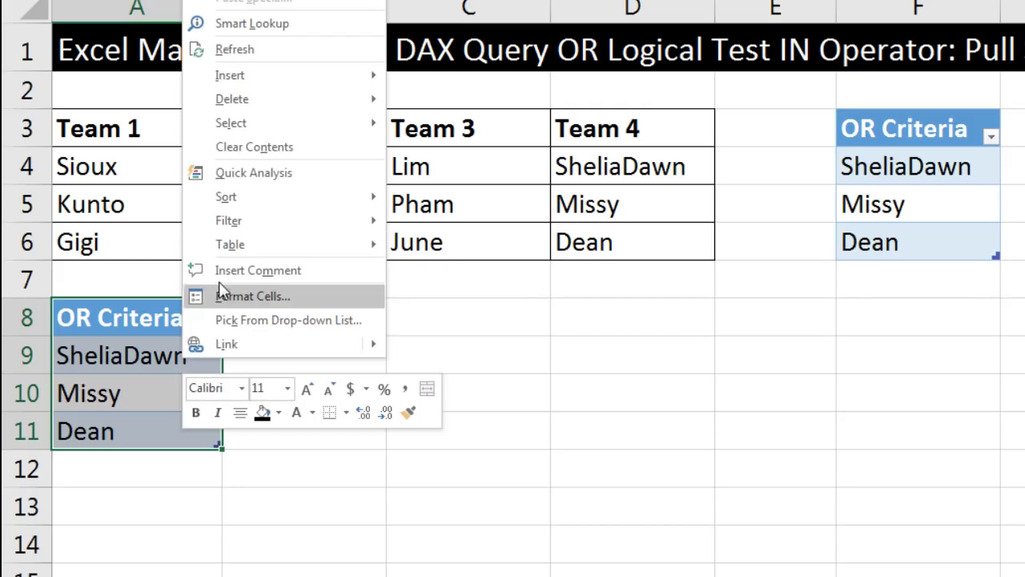
{"action": "mouse_move", "coordinate": [296, 248]}
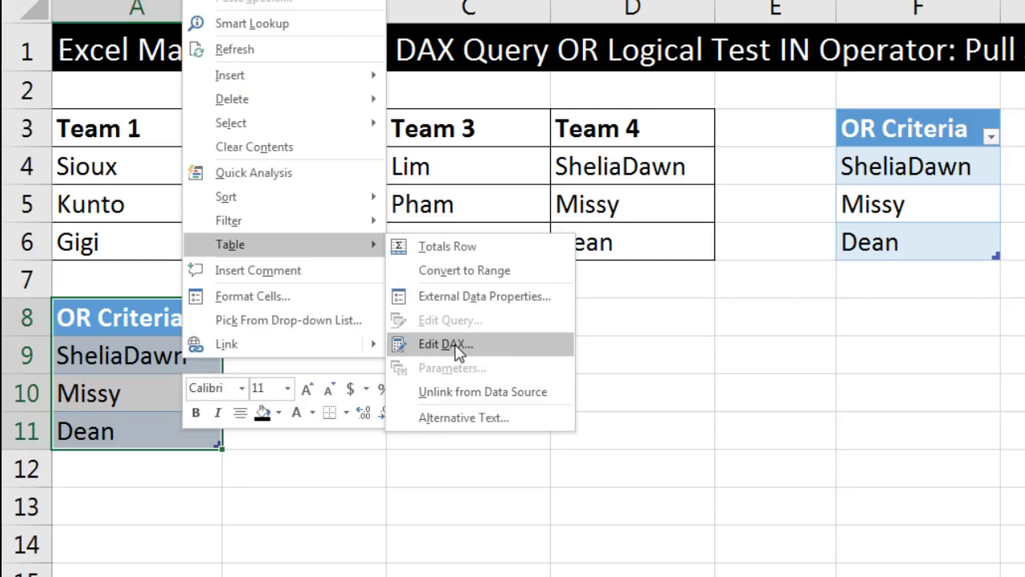
{"action": "left_click", "coordinate": [473, 346]}
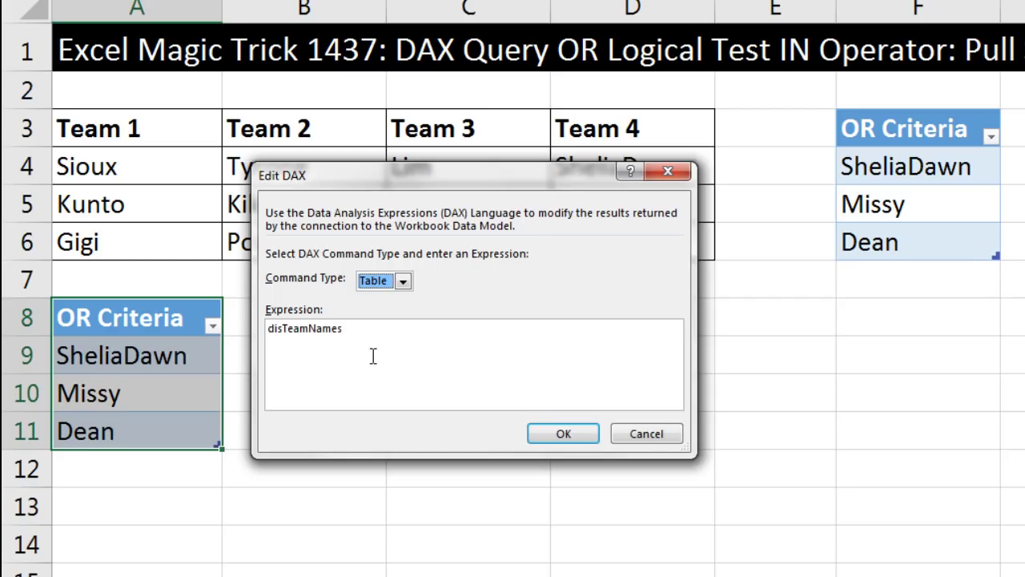
{"action": "key", "text": "Escape"}
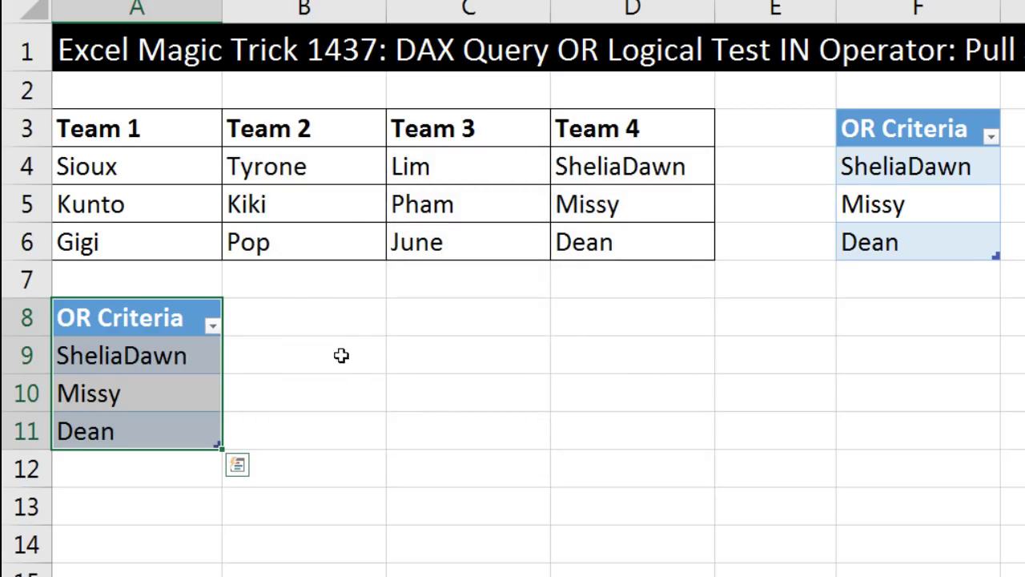
{"action": "left_click", "coordinate": [210, 351]}
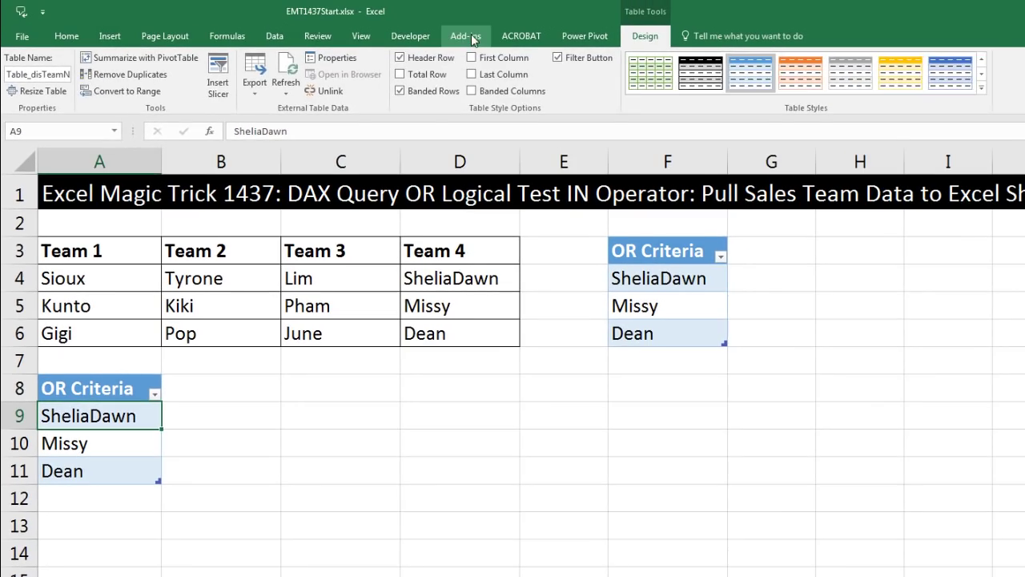
{"action": "left_click", "coordinate": [471, 38]}
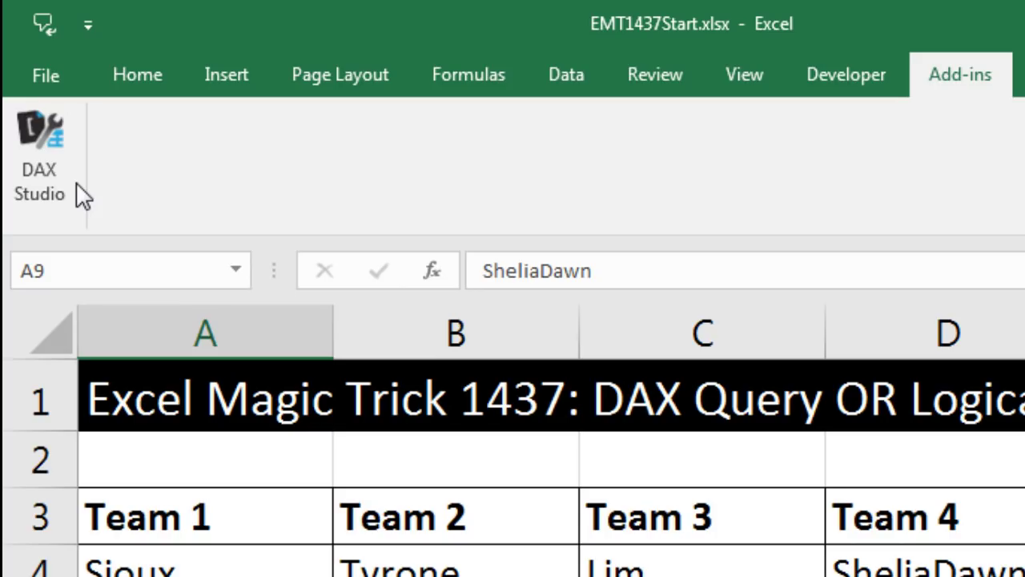
- Launch DAX Studio and connect it to the workbook's PowerPivot Model
{"action": "left_click", "coordinate": [45, 149]}
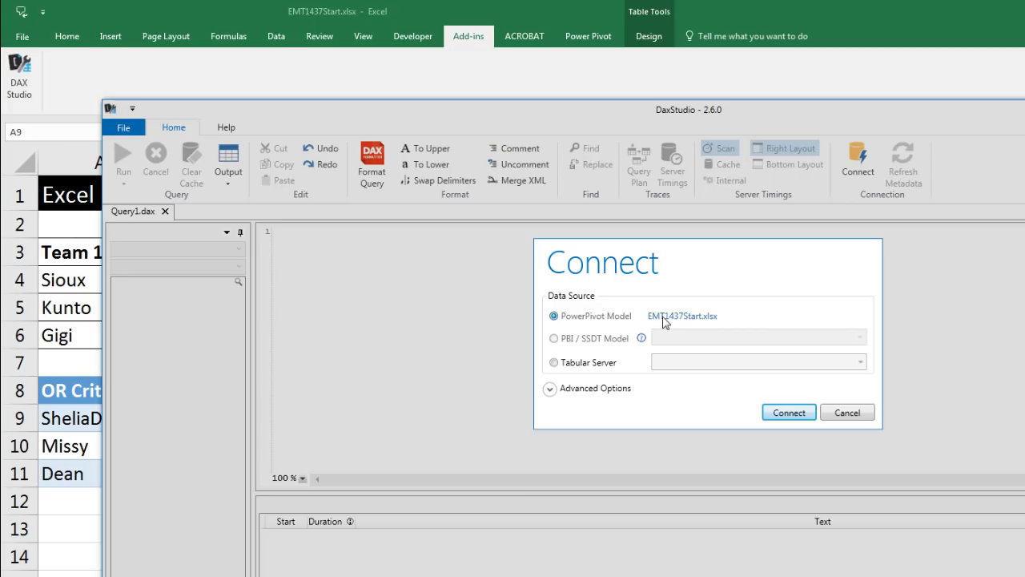
{"action": "left_click", "coordinate": [789, 413]}
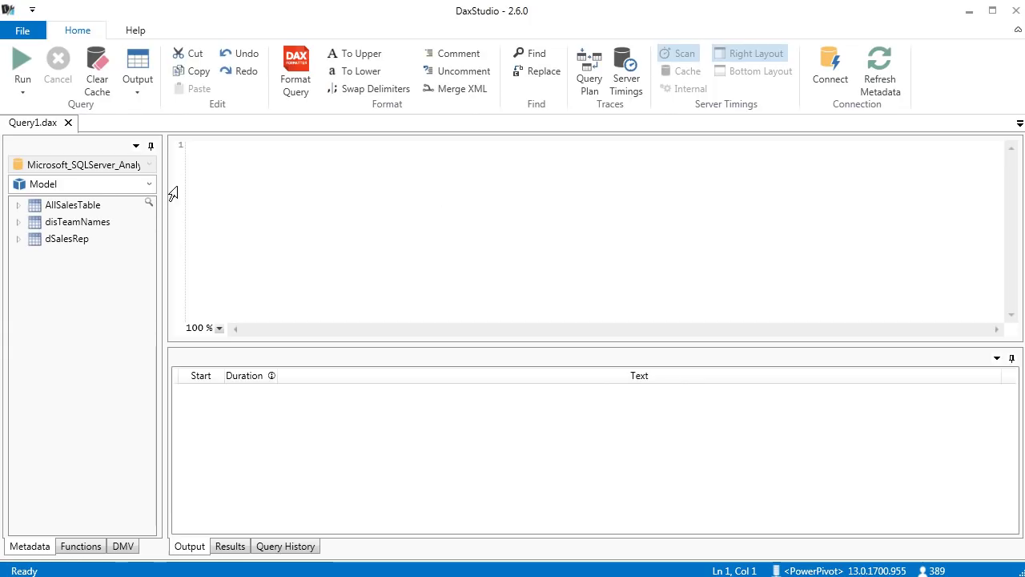
- Expand AllSalesTable, disTeamNames and dSalesRep in the Metadata tree and start the query with EVALUATE
{"action": "left_click", "coordinate": [18, 205]}
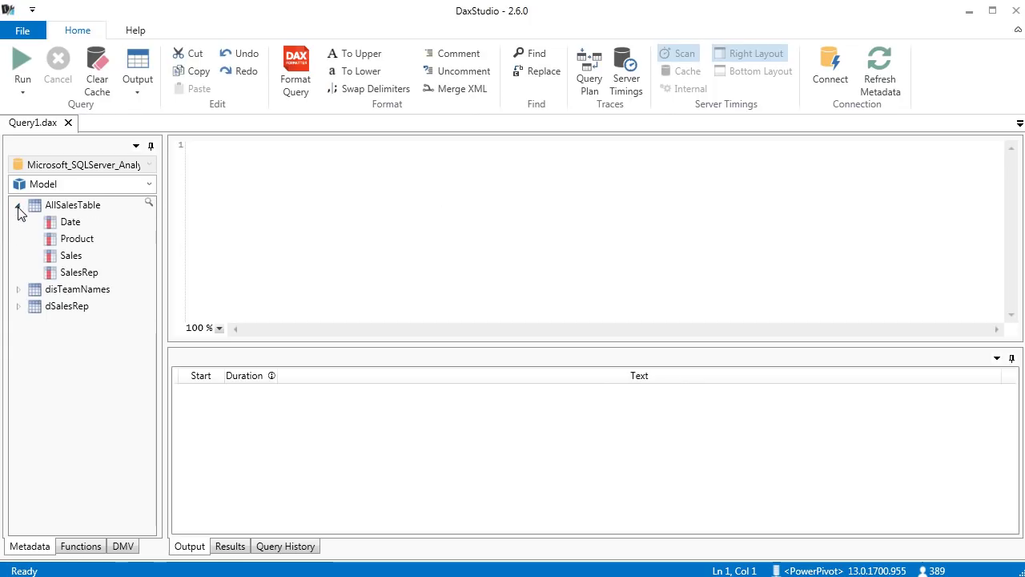
{"action": "left_click", "coordinate": [17, 290]}
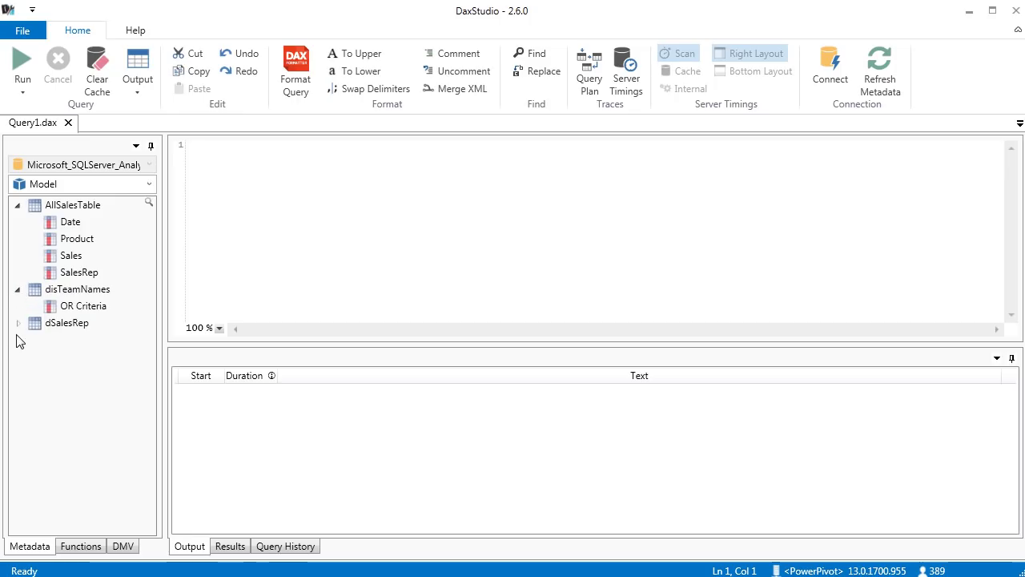
{"action": "left_click", "coordinate": [18, 323]}
{"action": "left_click", "coordinate": [204, 167]}
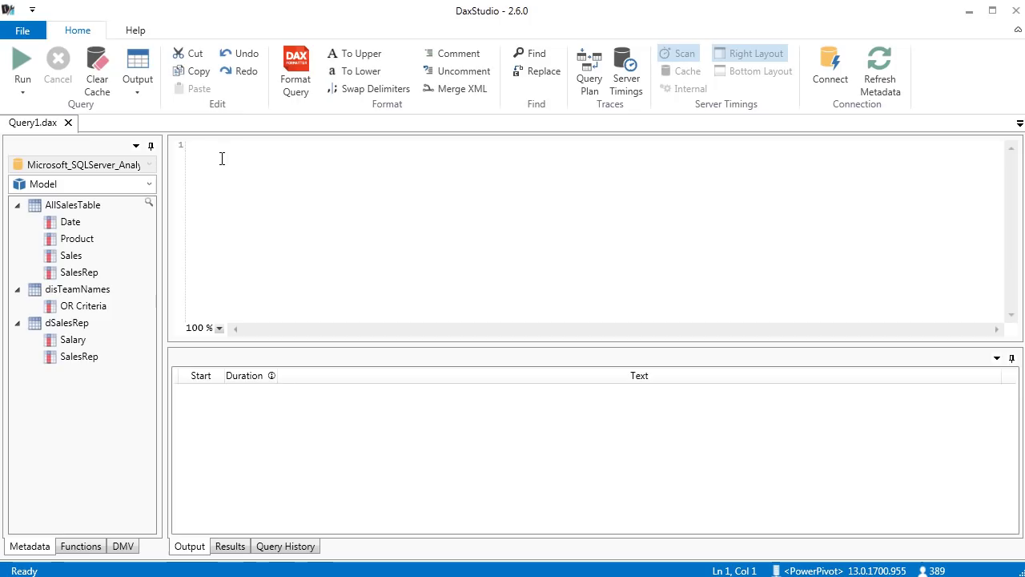
{"action": "scroll", "coordinate": [262, 193], "scroll_direction": "up", "scroll_amount": 10}
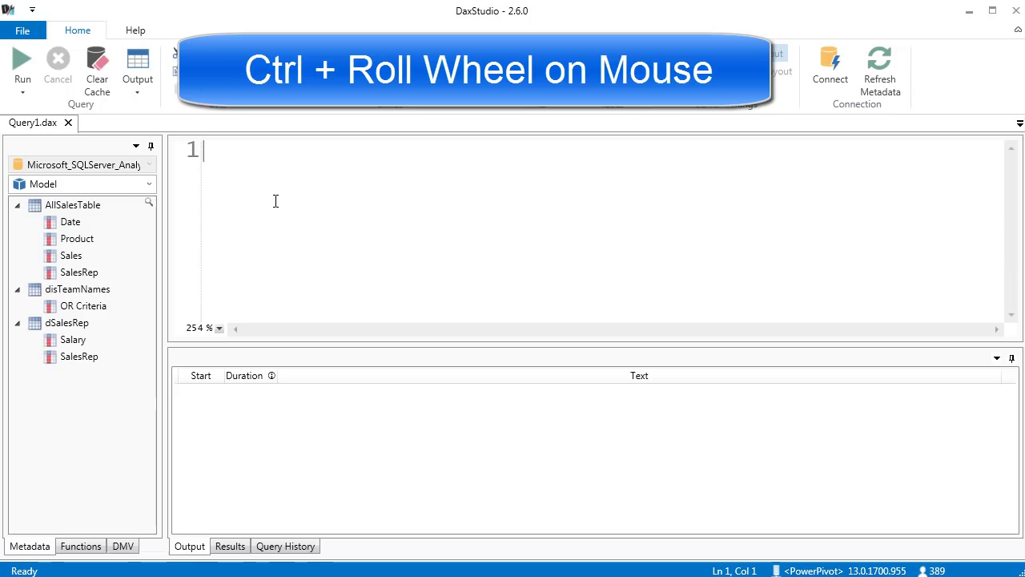
{"action": "key", "text": "ctrl+space"}
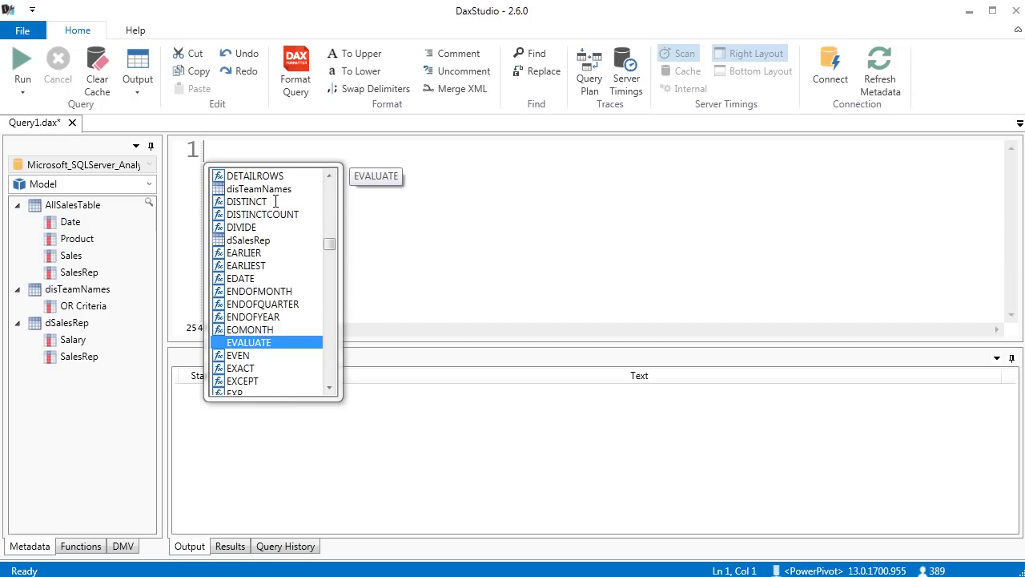
{"action": "type", "text": "Ev"}
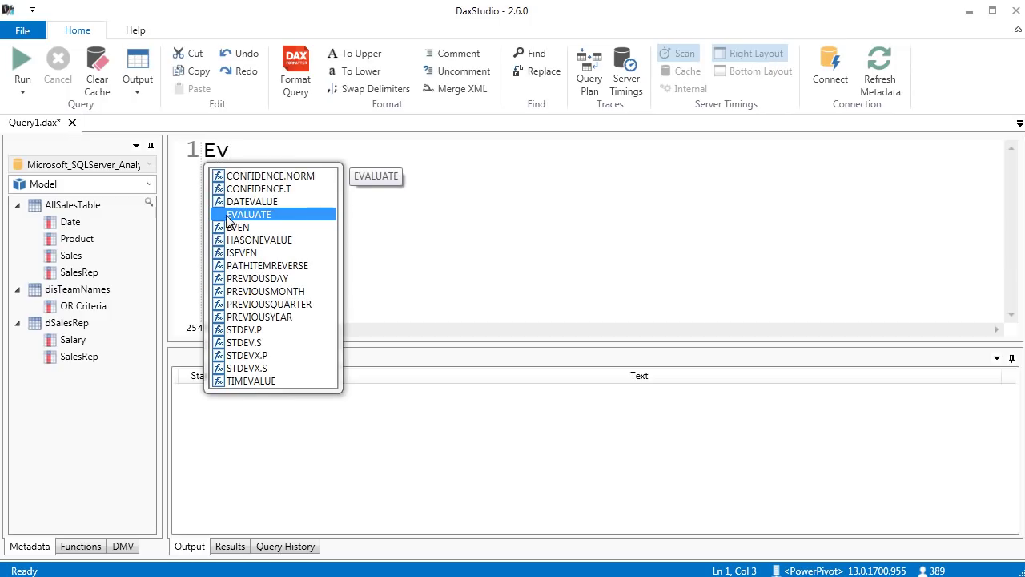
{"action": "key", "text": "Tab"}
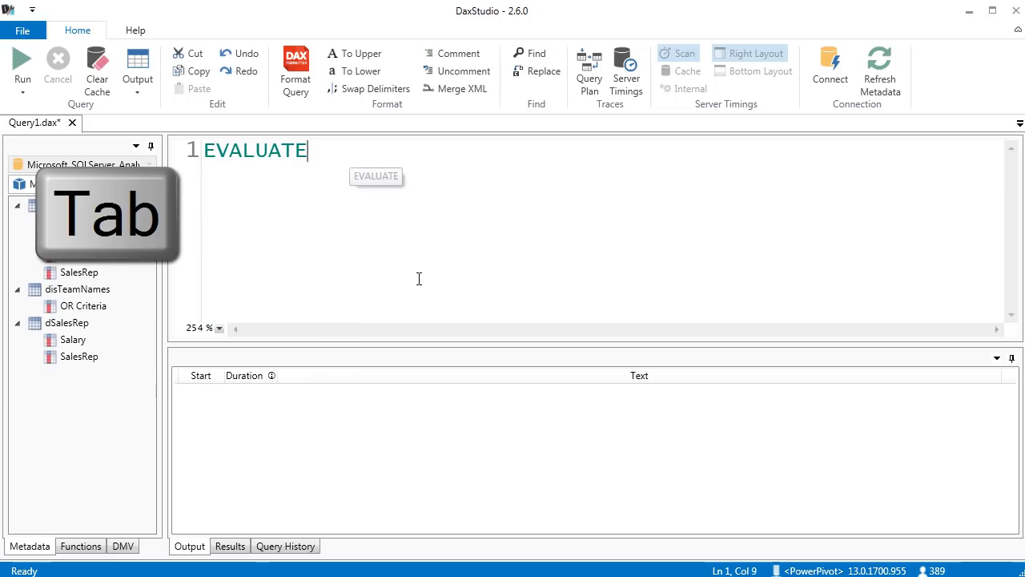
{"action": "key", "text": "Return"}
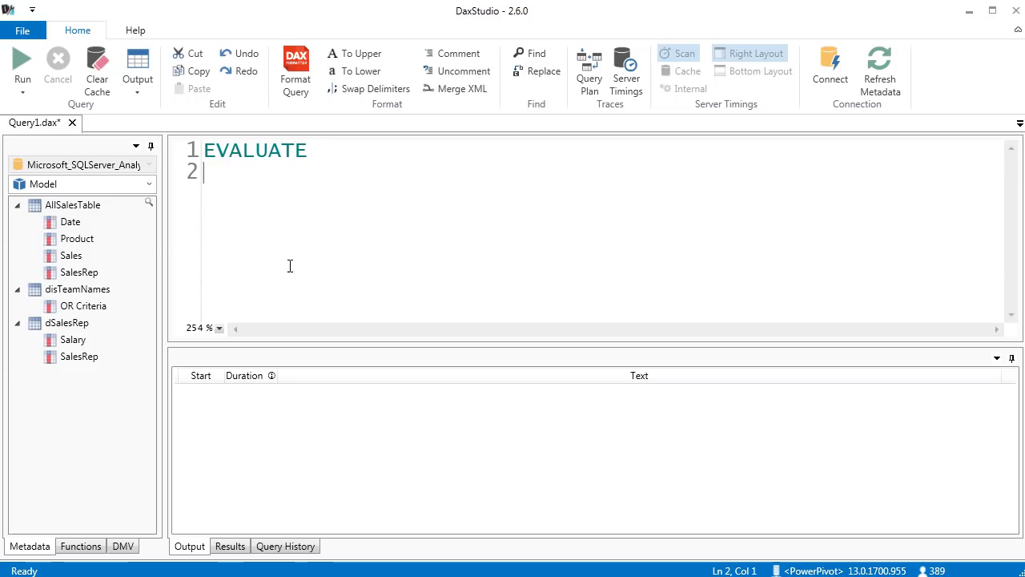
- Write CALCULATETABLE(AllSalesTable,dSalesRep[SalesRep] IN, replacing a trial single-rep equals filter
{"action": "type", "text": "c"}
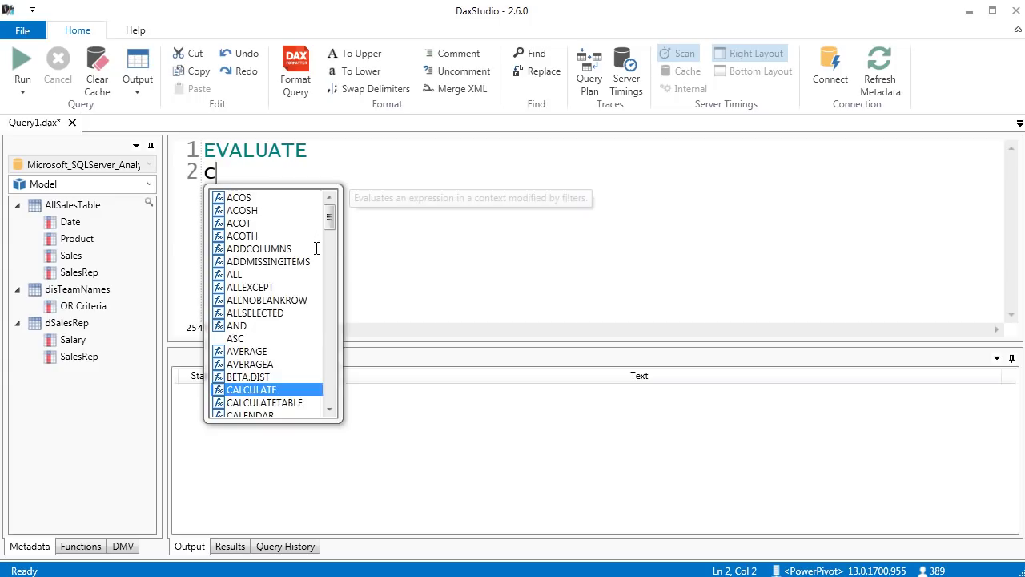
{"action": "type", "text": "al"}
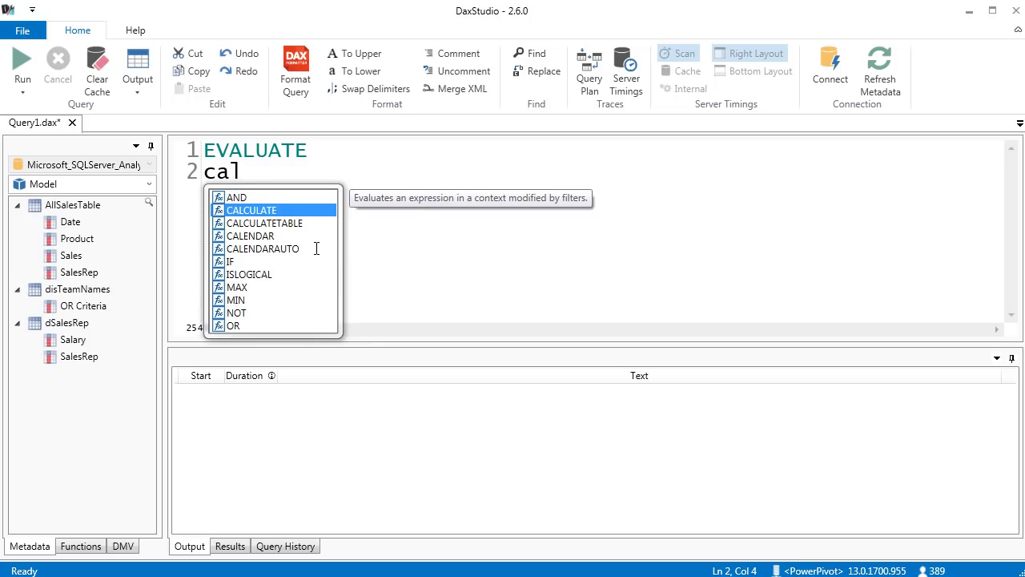
{"action": "key", "text": "Down"}
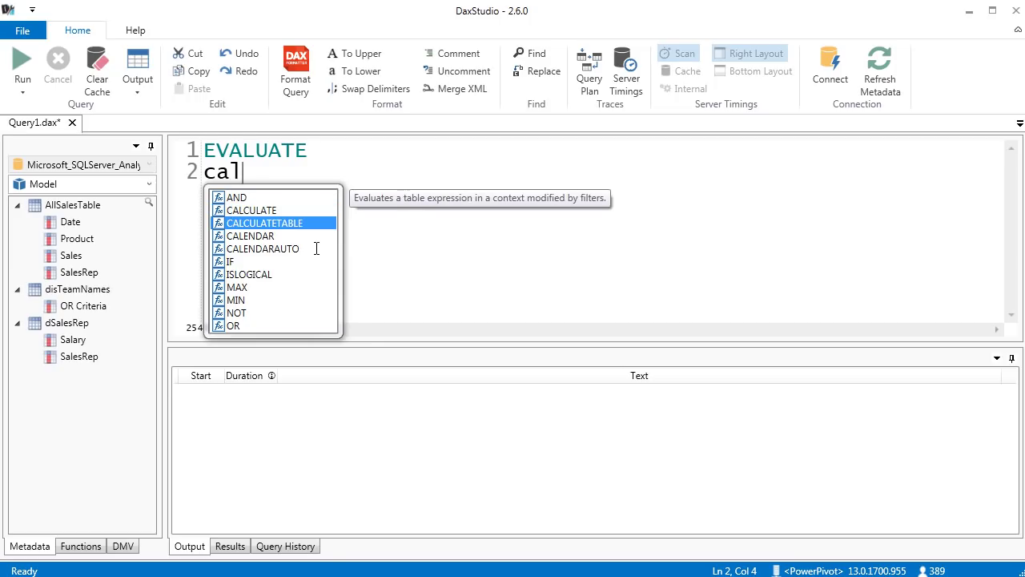
{"action": "key", "text": "Tab"}
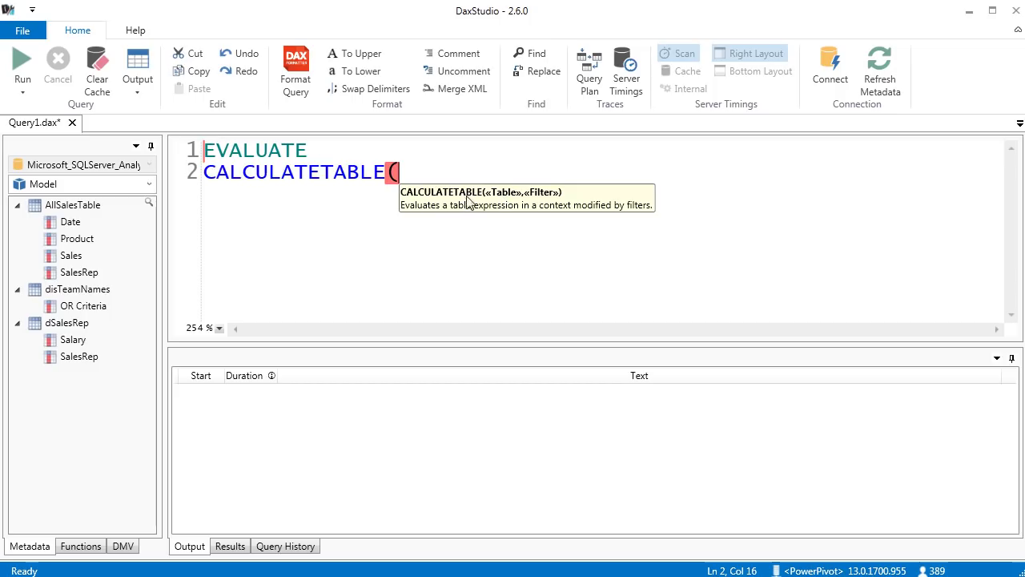
{"action": "left_click", "coordinate": [78, 205]}
{"action": "double_click", "coordinate": [78, 205]}
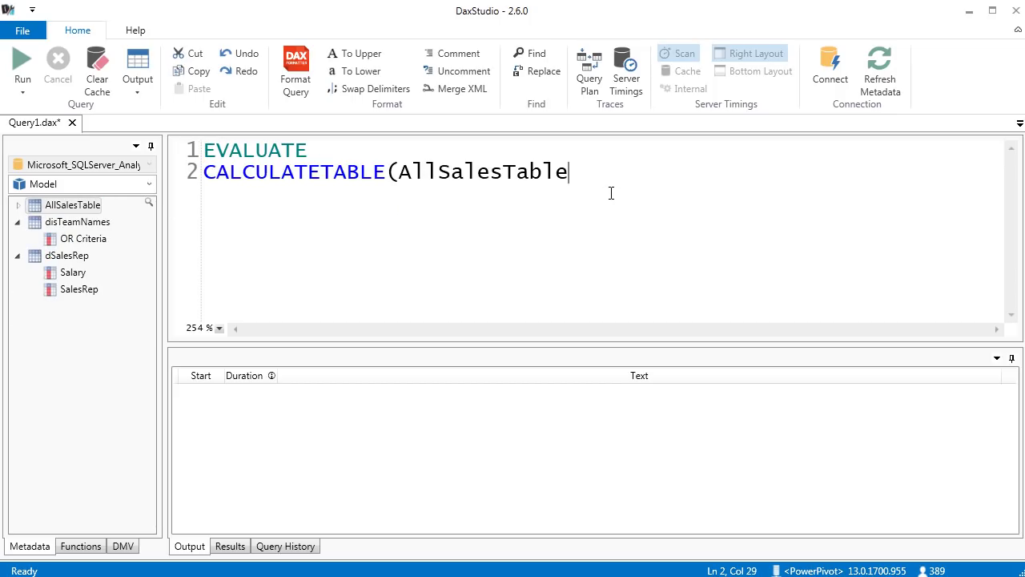
{"action": "type", "text": ","}
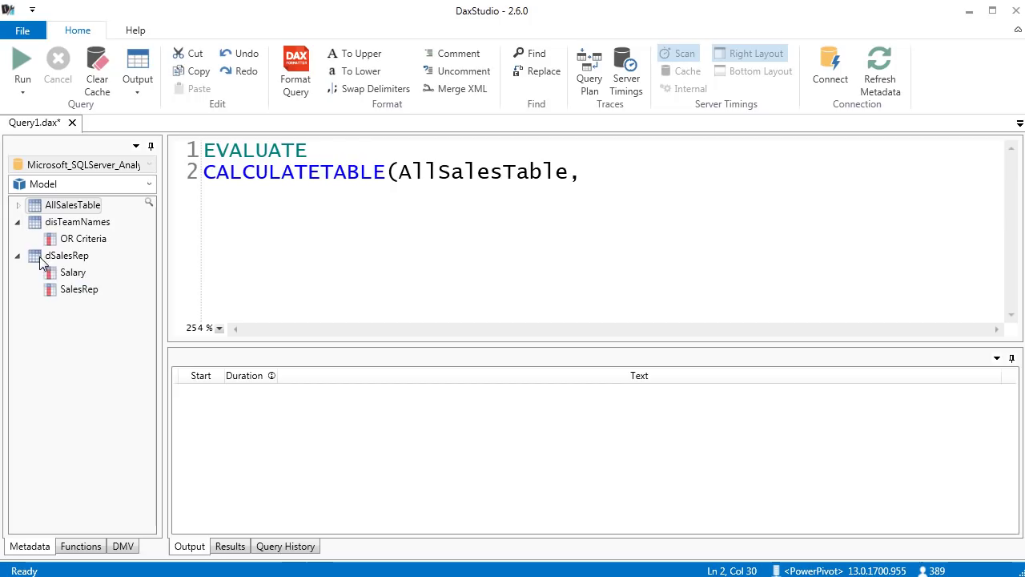
{"action": "left_click_drag", "start_coordinate": [60, 256], "coordinate": [76, 266]}
{"action": "double_click", "coordinate": [78, 290]}
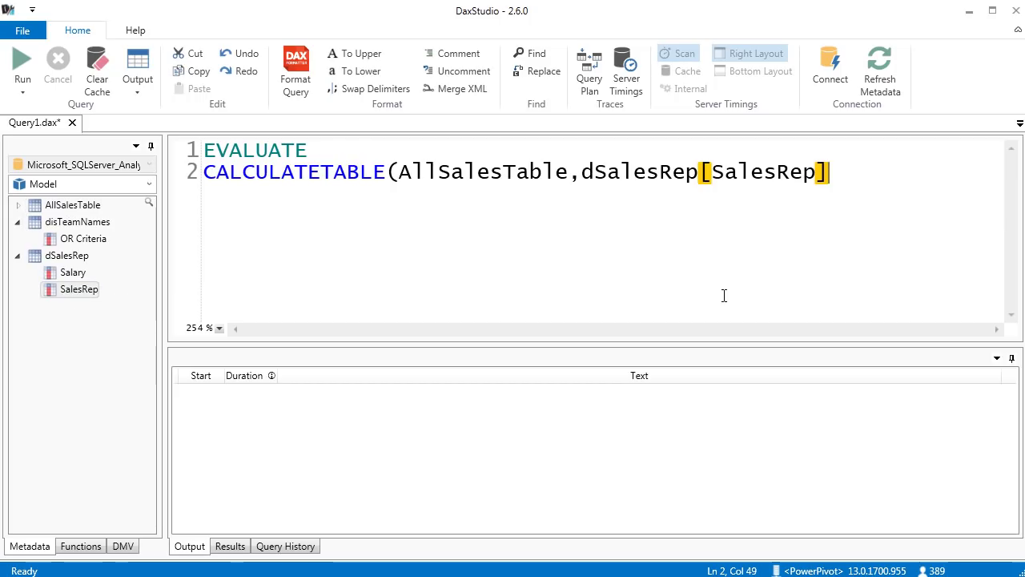
{"action": "type", "text": "="}
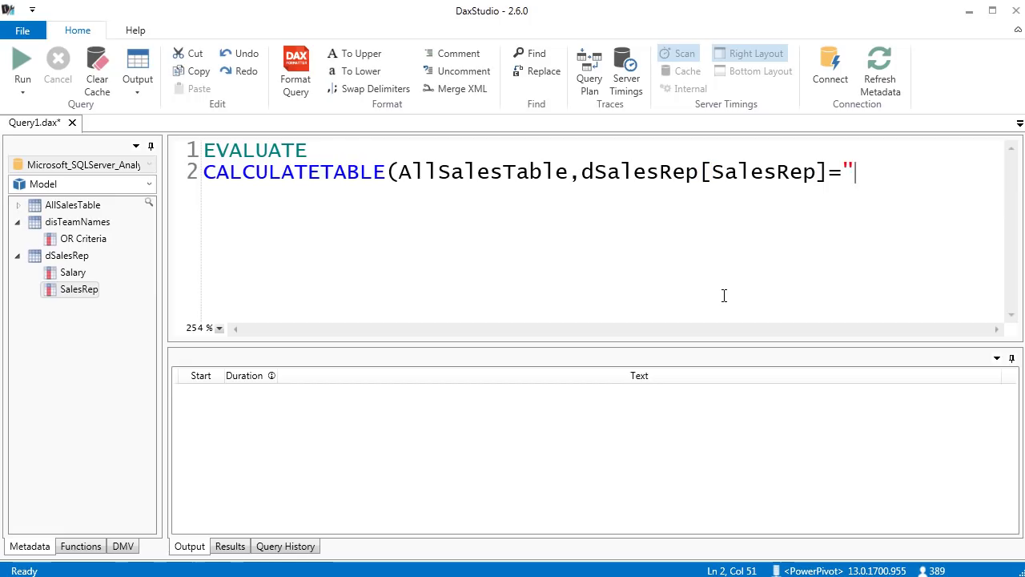
{"action": "type", "text": "\"Siopux\""}
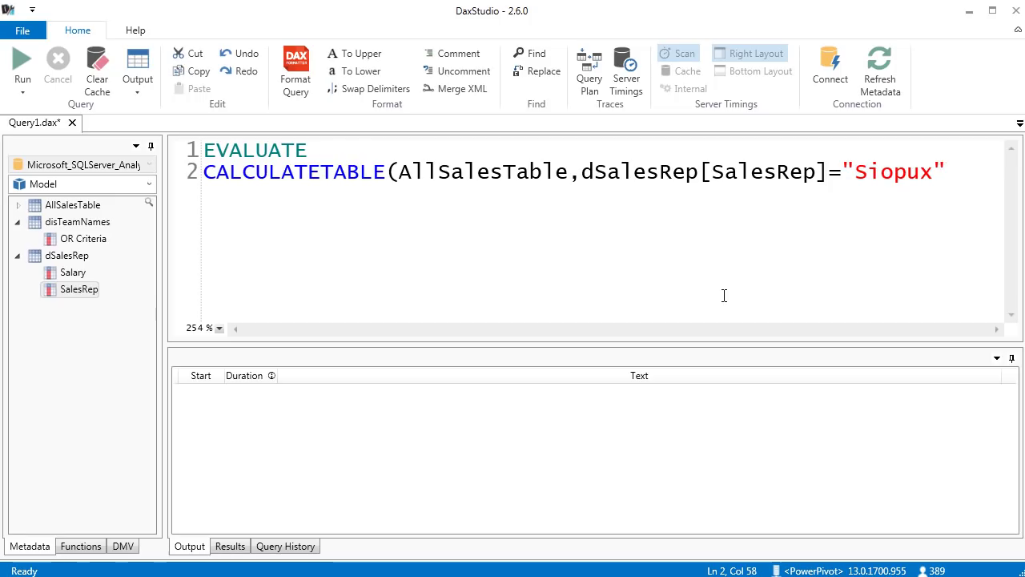
{"action": "key", "text": "BackSpace"}
{"action": "key", "text": "BackSpace"}
{"action": "key", "text": "BackSpace"}
{"action": "key", "text": "BackSpace"}
{"action": "key", "text": "BackSpace"}
{"action": "key", "text": "BackSpace"}
{"action": "key", "text": "BackSpace"}
{"action": "key", "text": "BackSpace"}
{"action": "key", "text": "BackSpace"}
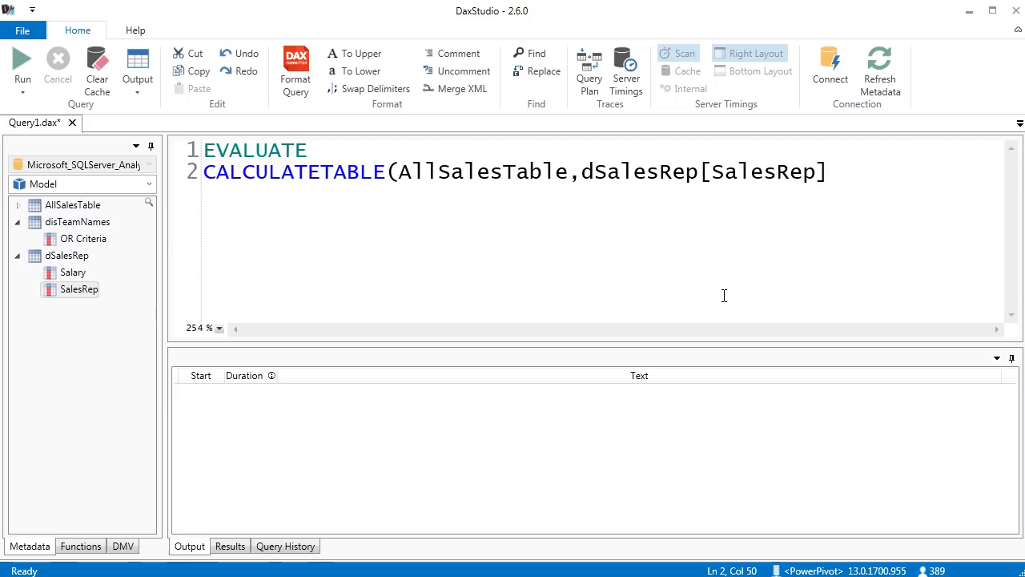
{"action": "type", "text": "IN"}
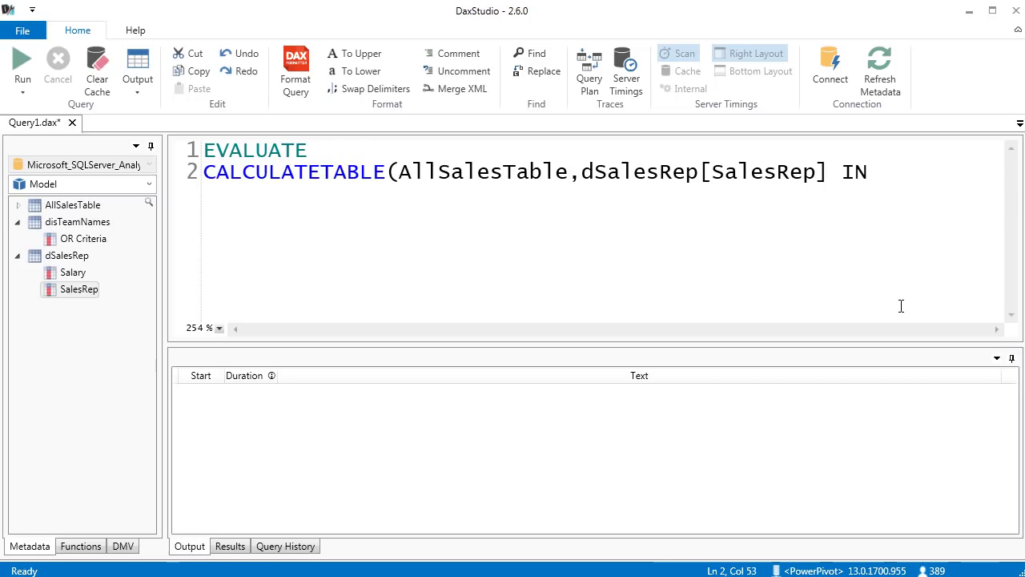
- Finish the filter as IN VALUES(disTeamNames[OR Criteria]) on a new line and close both parentheses
{"action": "key", "text": "Return"}
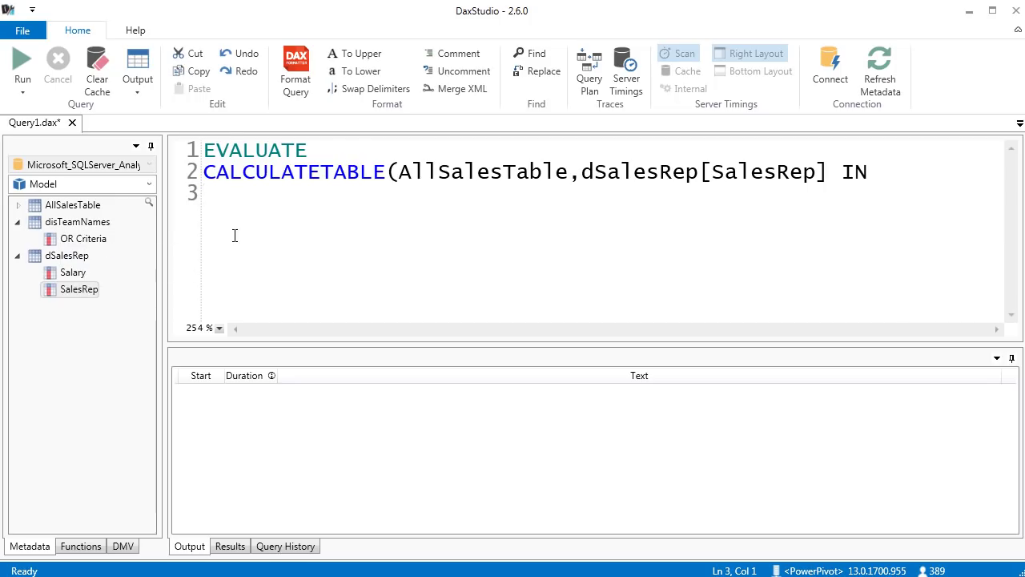
{"action": "type", "text": "valu"}
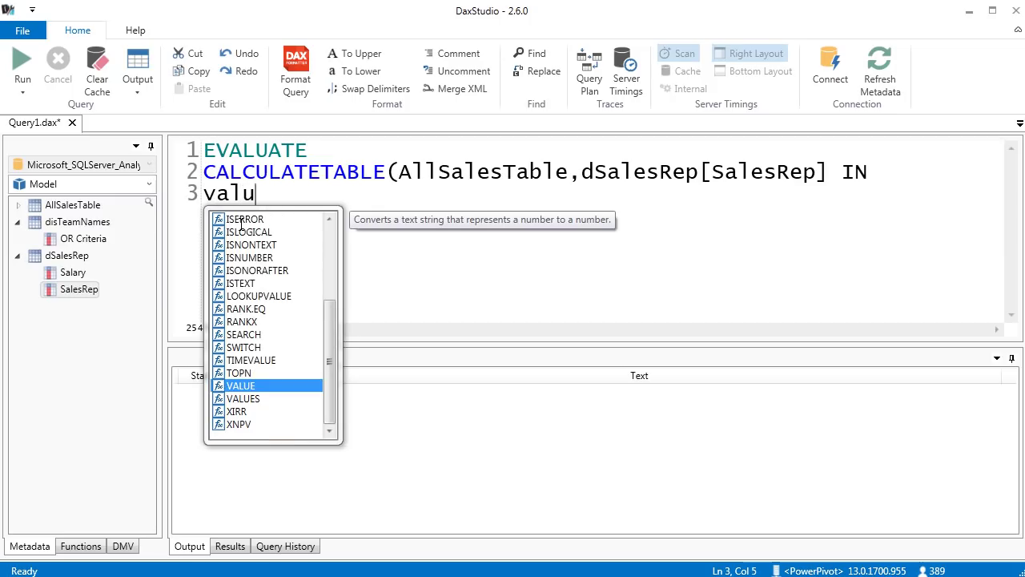
{"action": "type", "text": "es"}
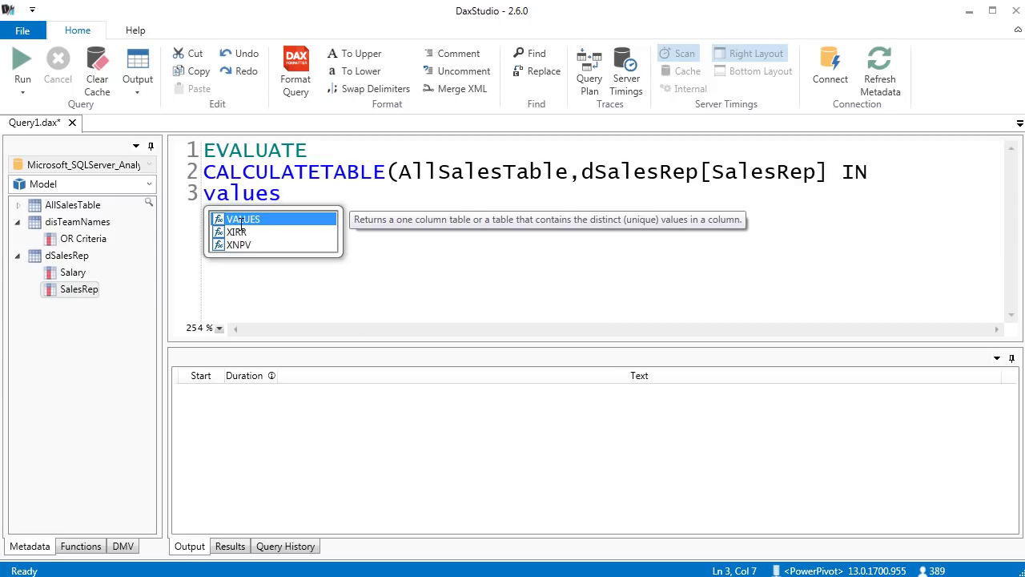
{"action": "type", "text": "("}
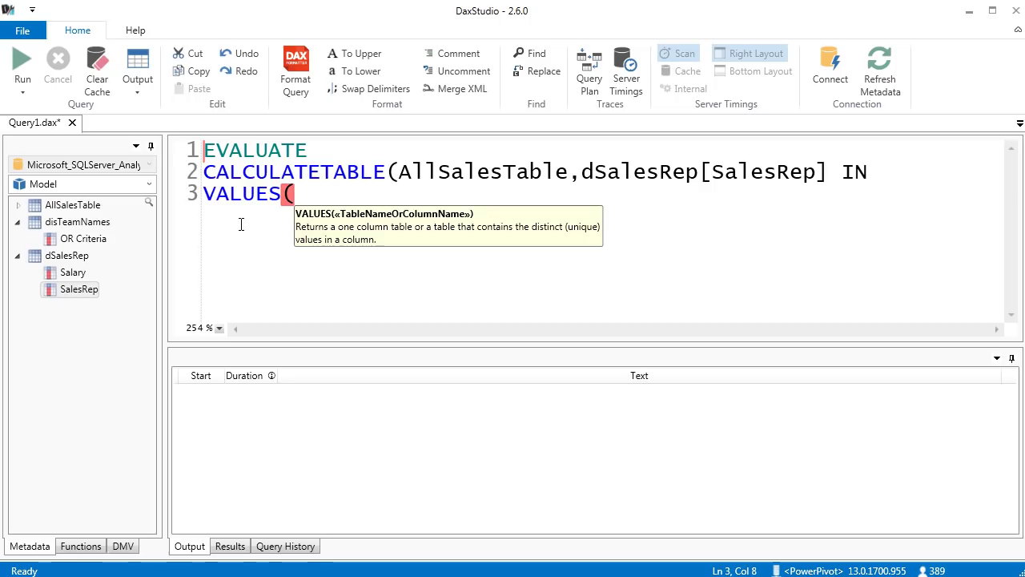
{"action": "double_click", "coordinate": [84, 240]}
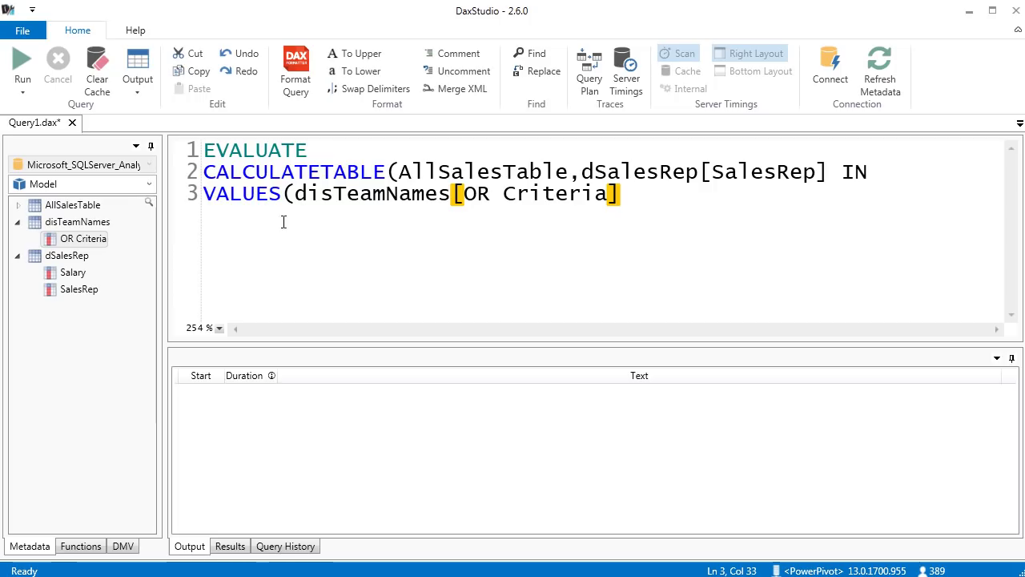
{"action": "type", "text": ")"}
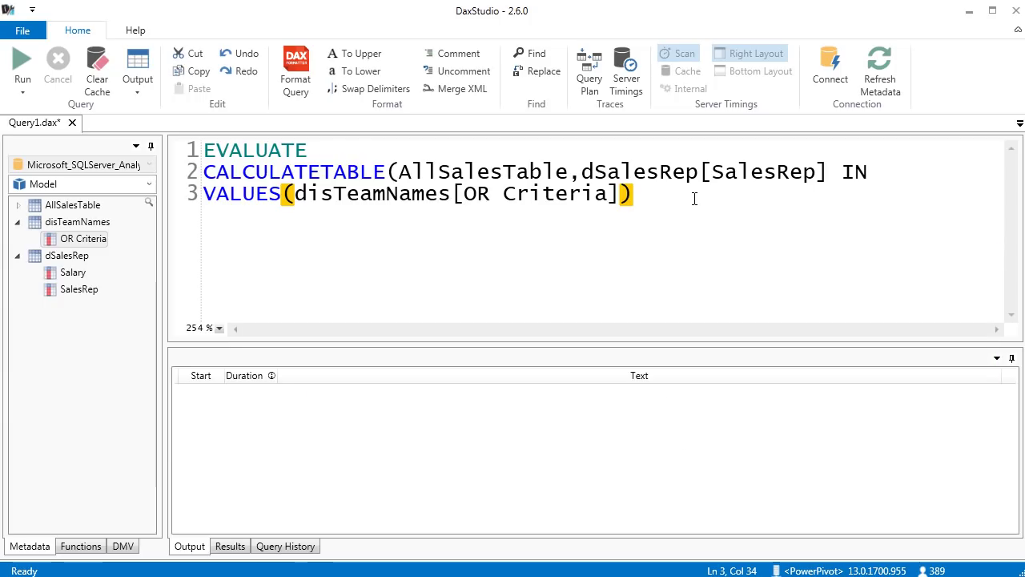
{"action": "type", "text": ")"}
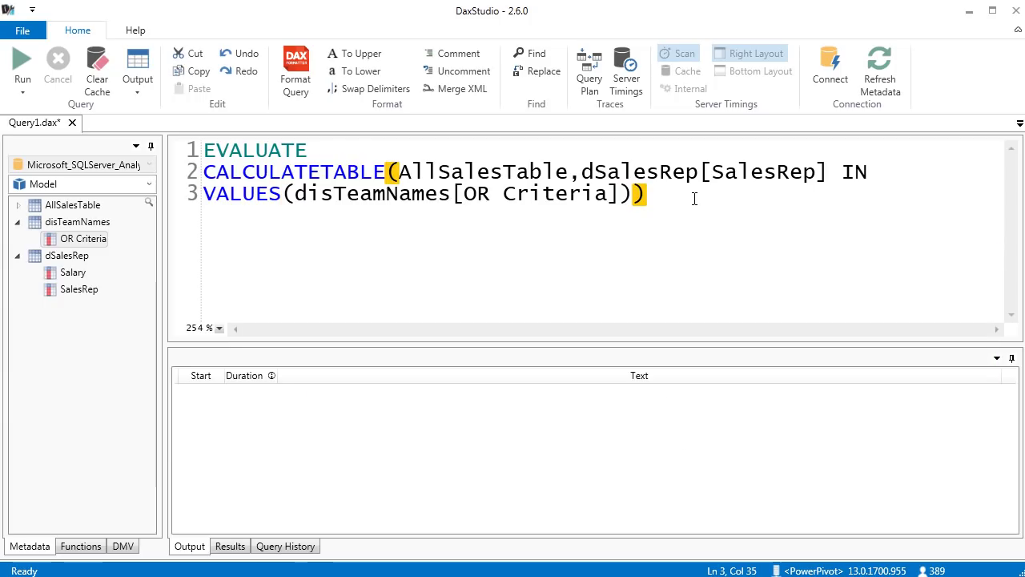
- Run the query to check the matching sales rows, then copy its full text to Excel
{"action": "left_click", "coordinate": [22, 64]}
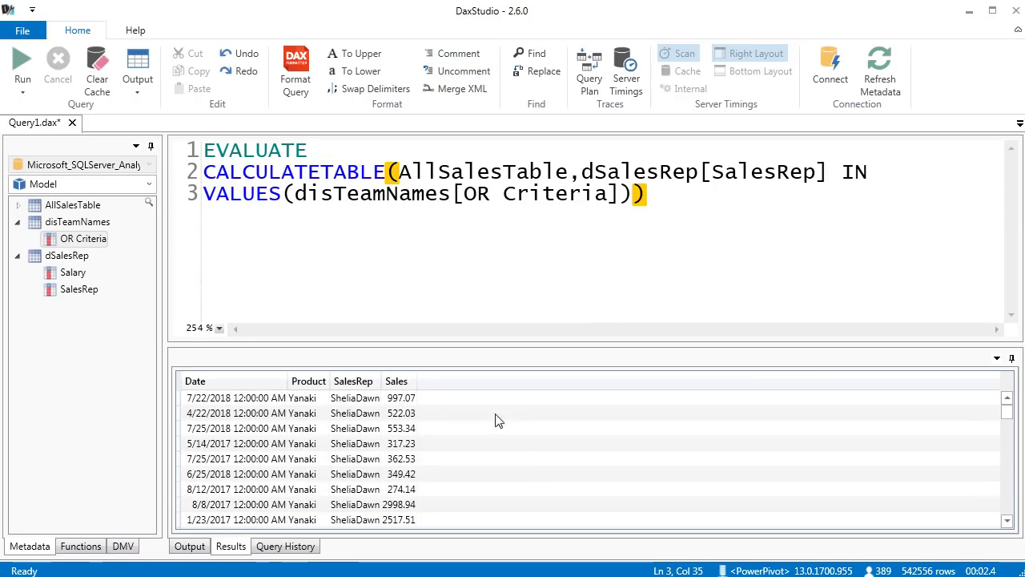
{"action": "mouse_move", "coordinate": [1007, 413]}
{"action": "left_mouse_down"}
{"action": "mouse_move", "coordinate": [1007, 430]}
{"action": "mouse_move", "coordinate": [1007, 408]}
{"action": "left_mouse_up"}
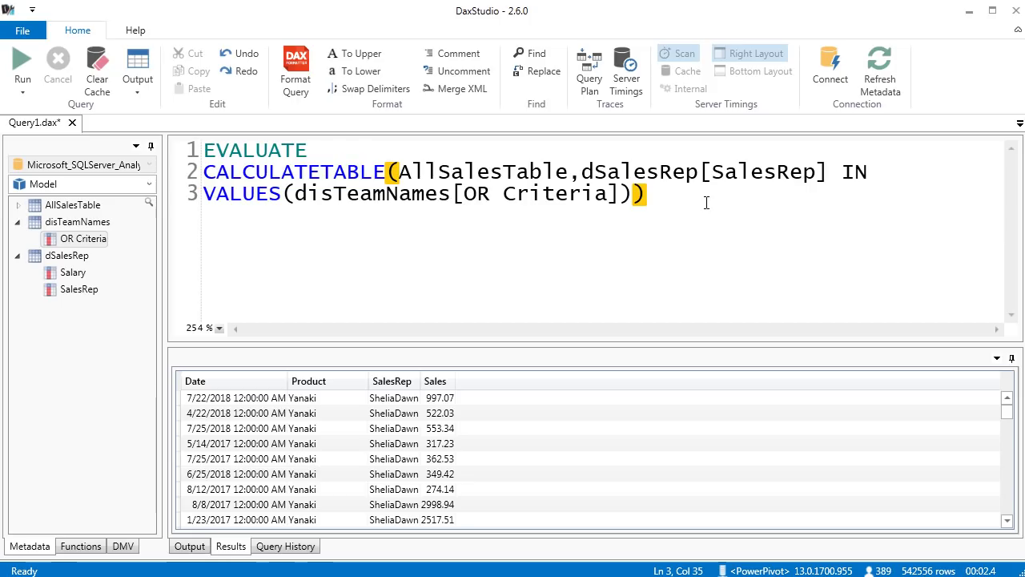
{"action": "left_click_drag", "start_coordinate": [688, 199], "coordinate": [201, 154]}
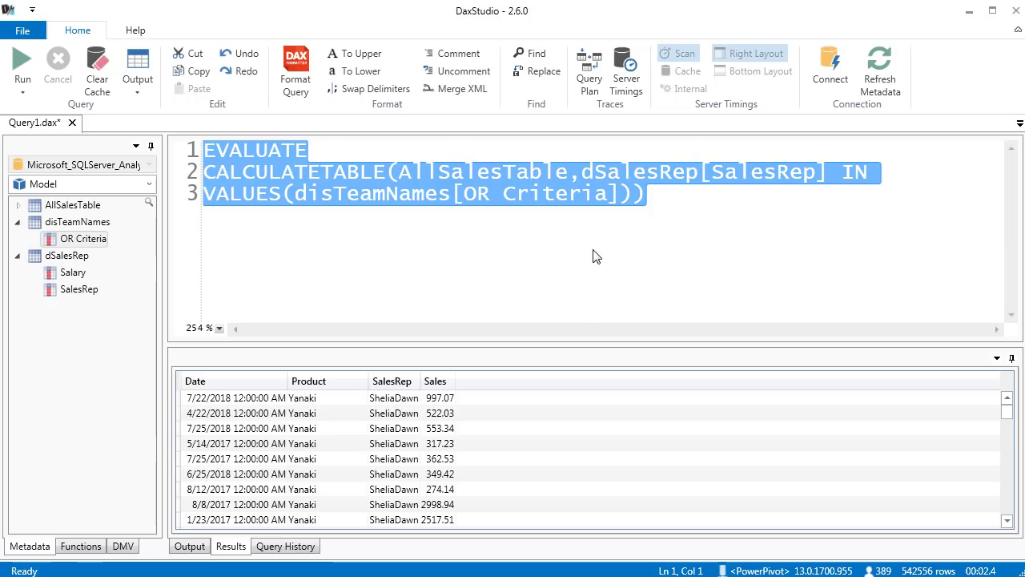
{"action": "key", "text": "ctrl+c"}
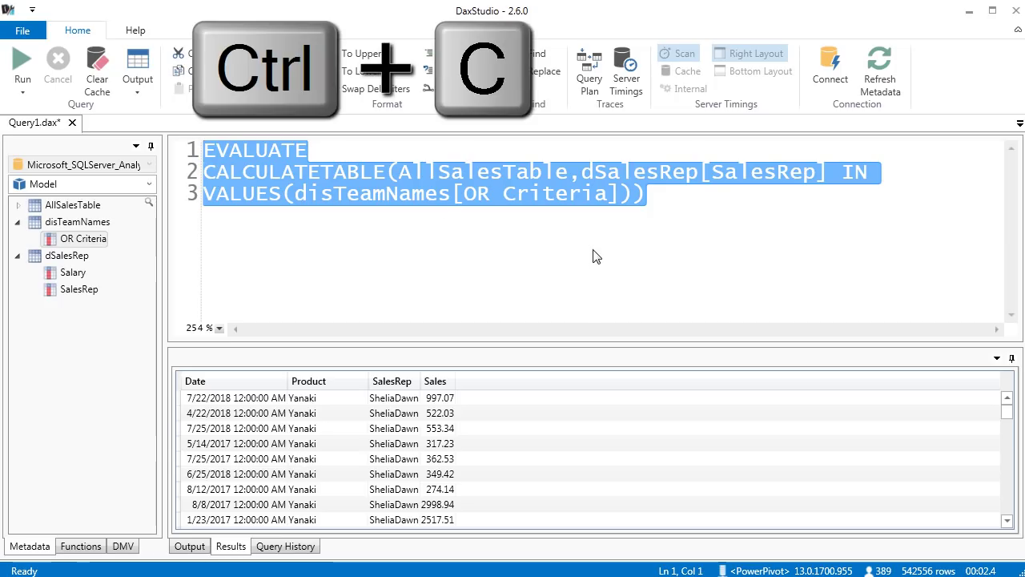
{"action": "key", "text": "alt+Tab"}
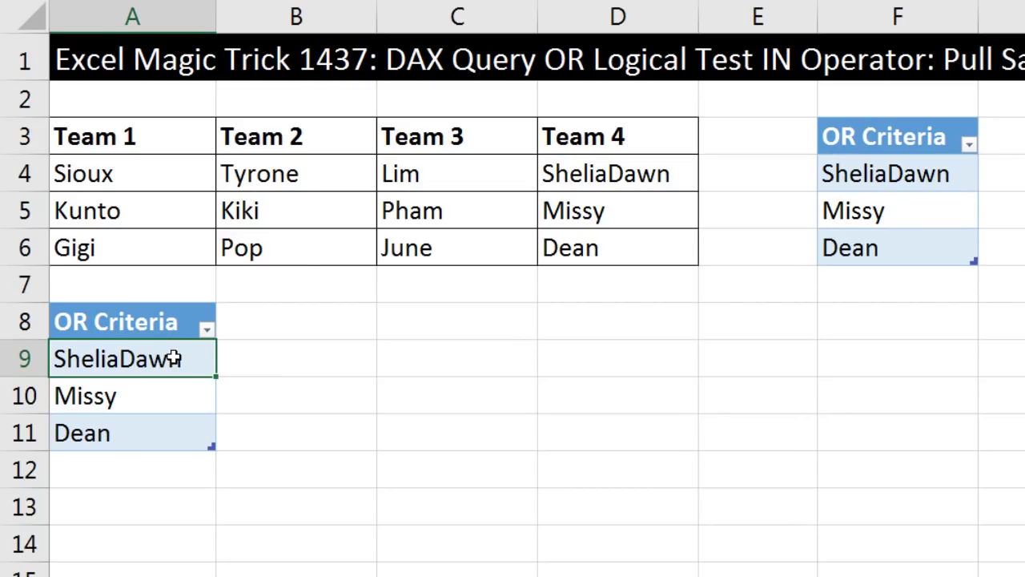
- Replace the A8 table's DAX definition with the copied query, using the DAX command type
{"action": "right_click", "coordinate": [176, 359]}
{"action": "mouse_move", "coordinate": [218, 258]}
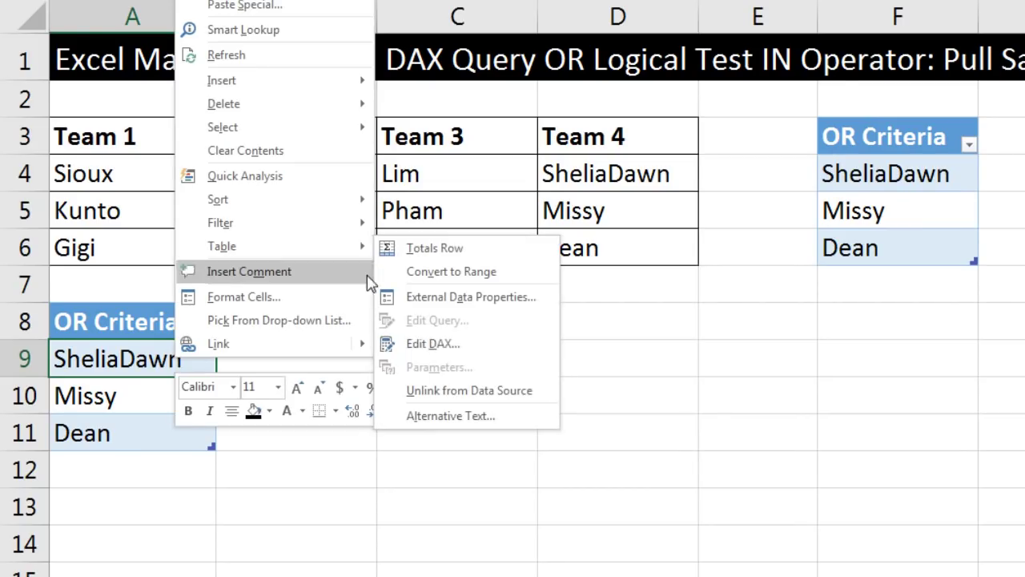
{"action": "left_click", "coordinate": [429, 346]}
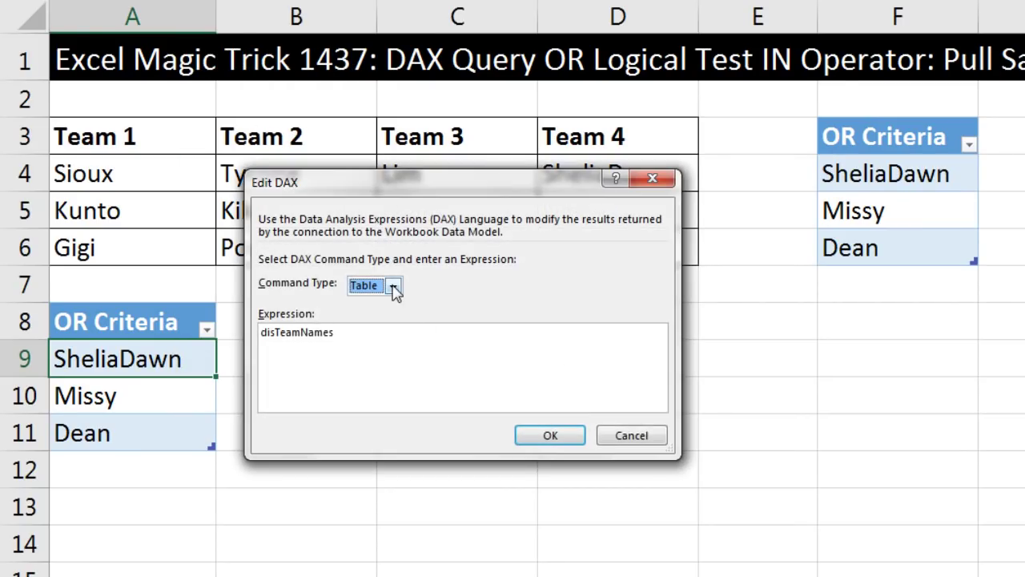
{"action": "left_click", "coordinate": [393, 287]}
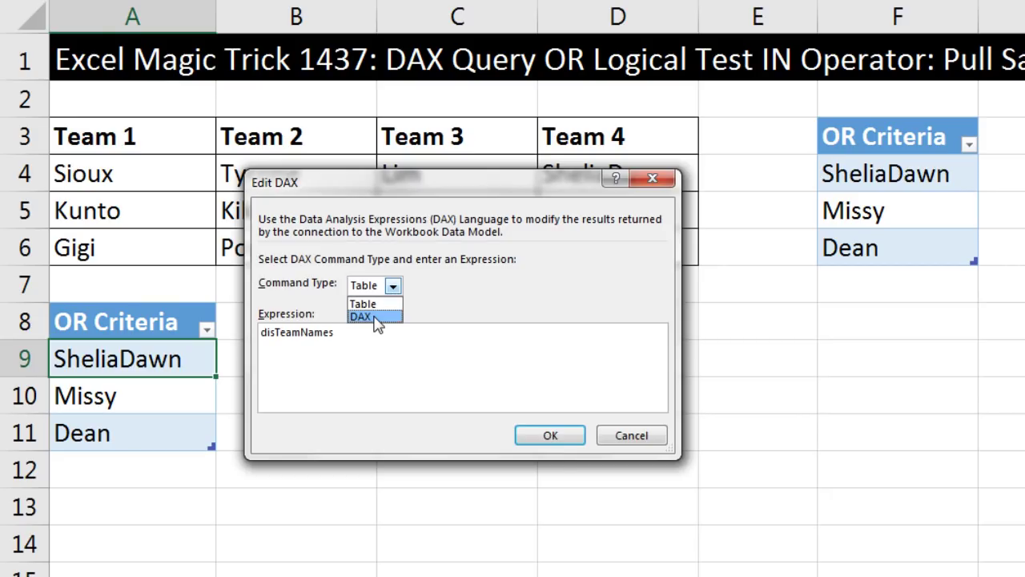
{"action": "left_click", "coordinate": [375, 316]}
{"action": "left_click_drag", "start_coordinate": [365, 344], "coordinate": [229, 341]}
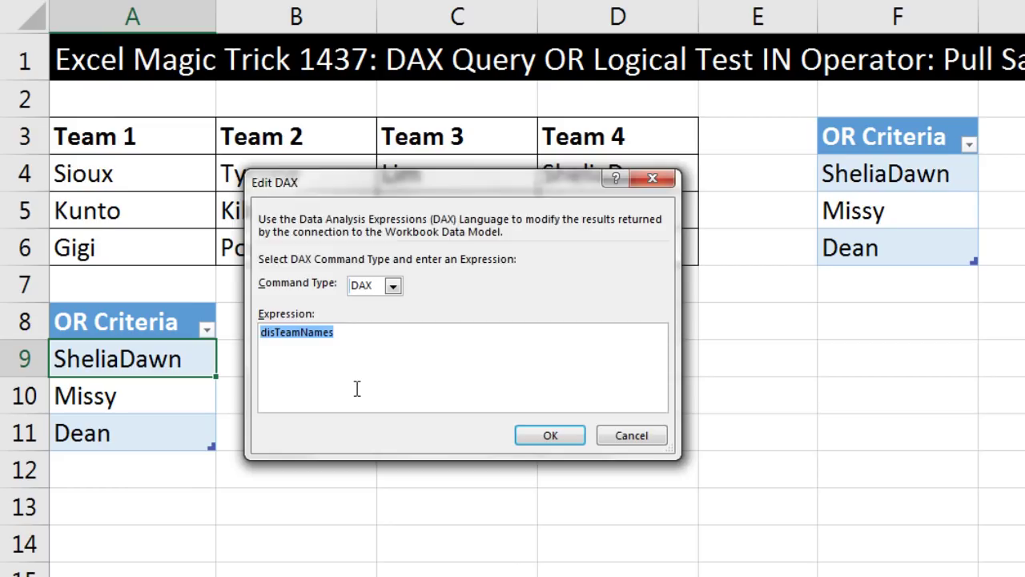
{"action": "key", "text": "ctrl+v"}
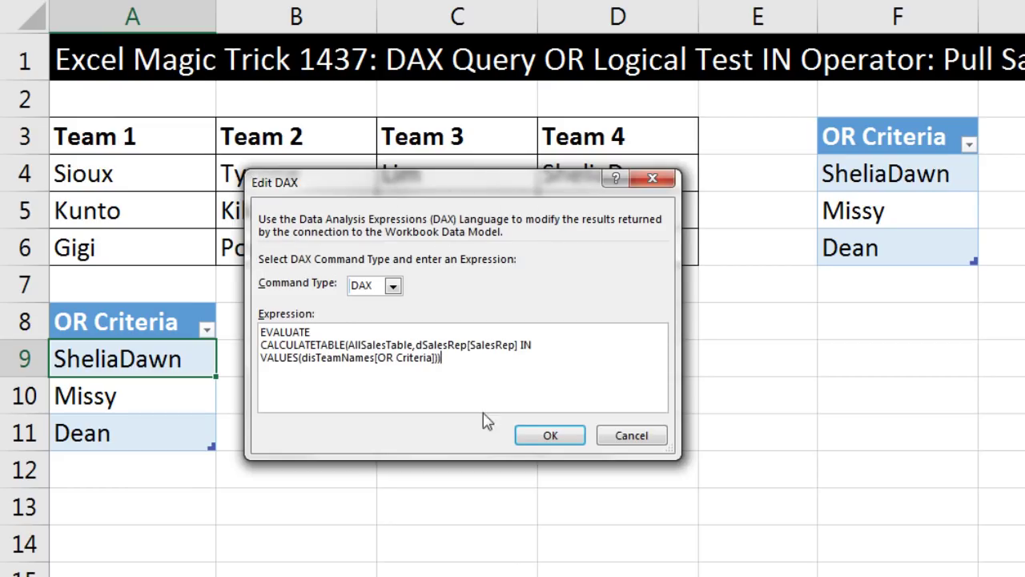
{"action": "left_click", "coordinate": [539, 435]}
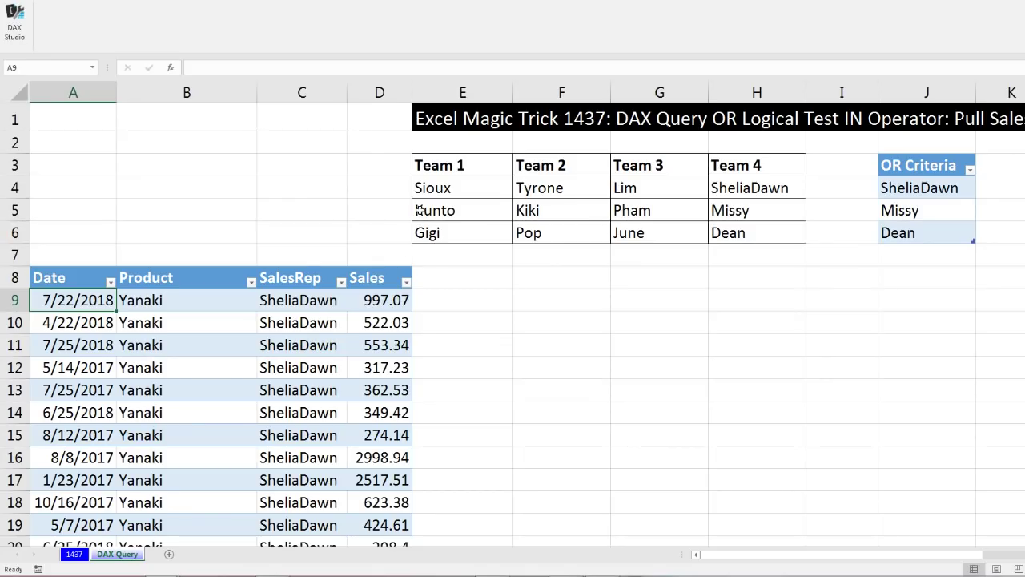
{"action": "left_click", "coordinate": [215, 305]}
{"action": "key", "text": "ctrl+Down"}
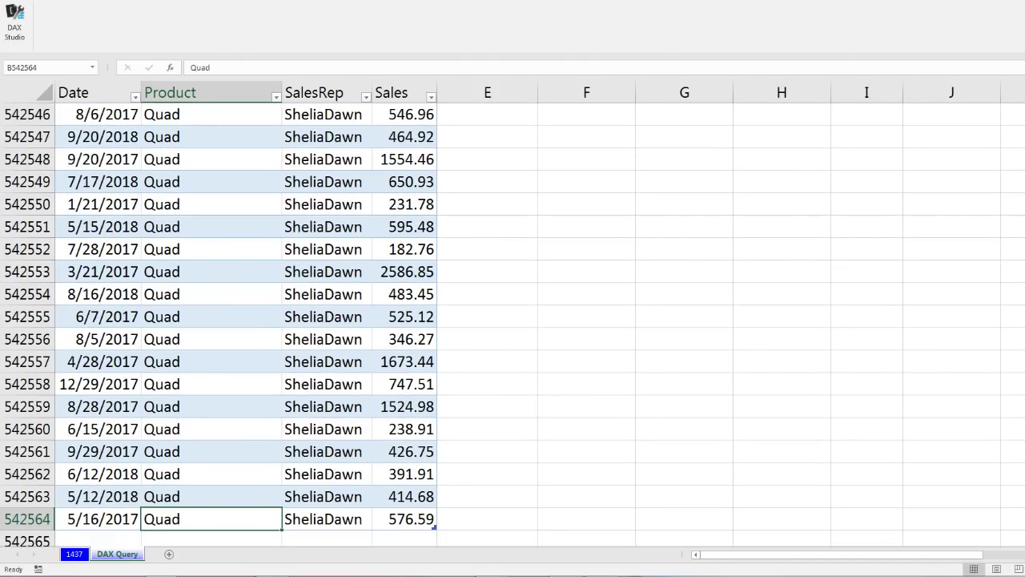
{"action": "scroll", "coordinate": [512, 323], "scroll_direction": "up", "scroll_amount": 20}
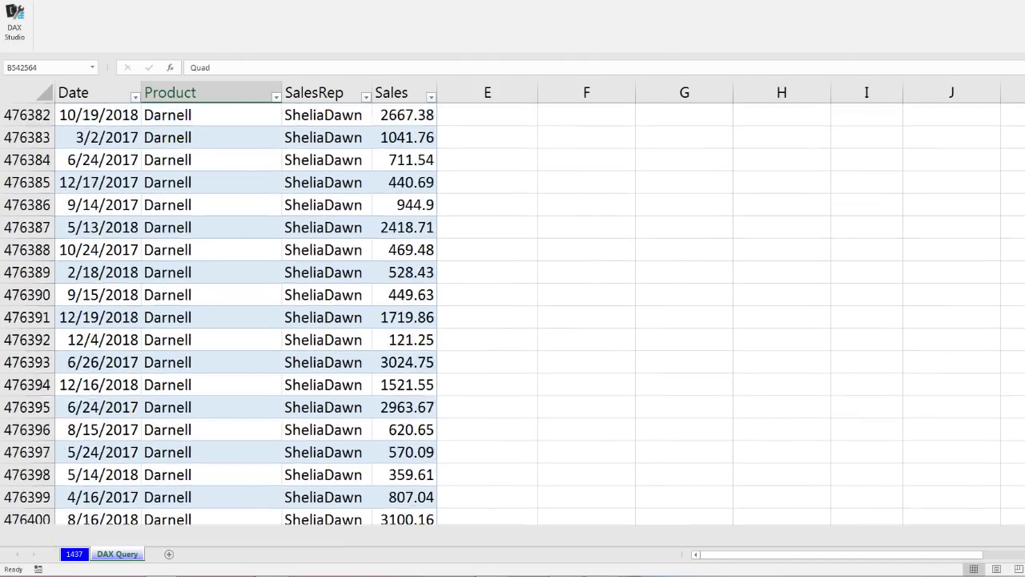
{"action": "scroll", "coordinate": [513, 323], "scroll_direction": "up", "scroll_amount": 20}
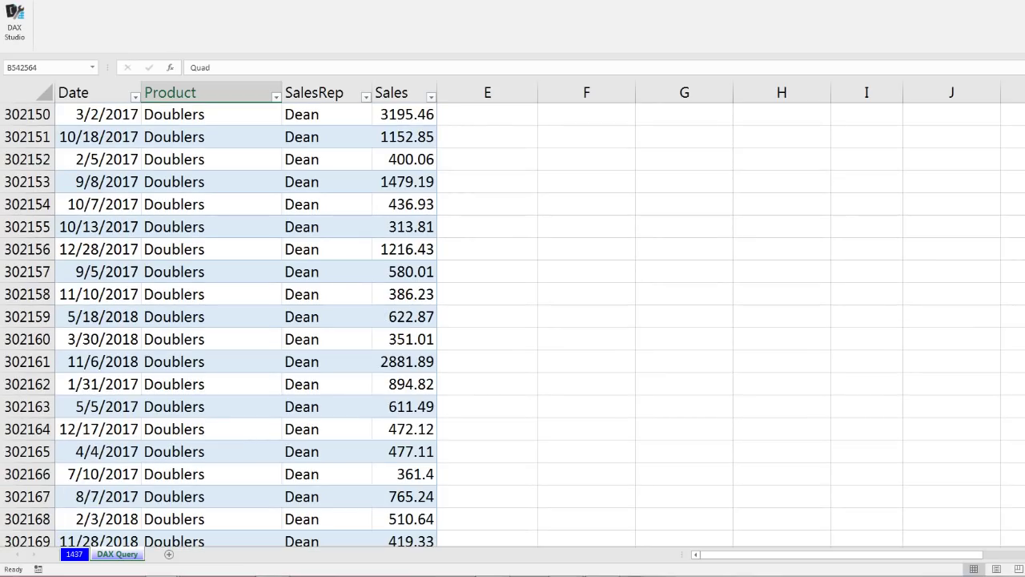
{"action": "scroll", "coordinate": [513, 323], "scroll_direction": "up", "scroll_amount": 20}
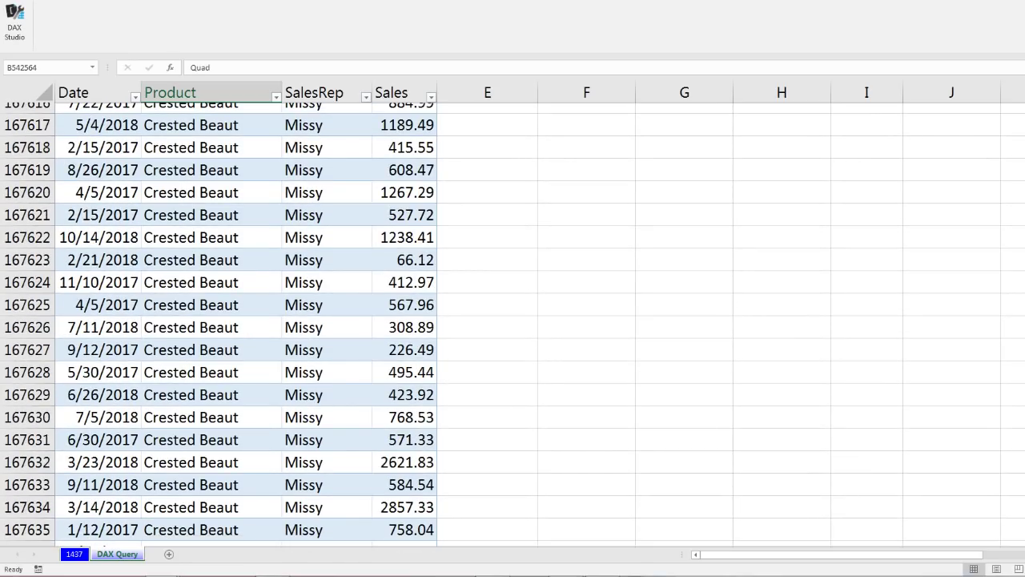
{"action": "scroll", "coordinate": [513, 324], "scroll_direction": "down", "scroll_amount": 1}
{"action": "key", "text": "ctrl+Home"}
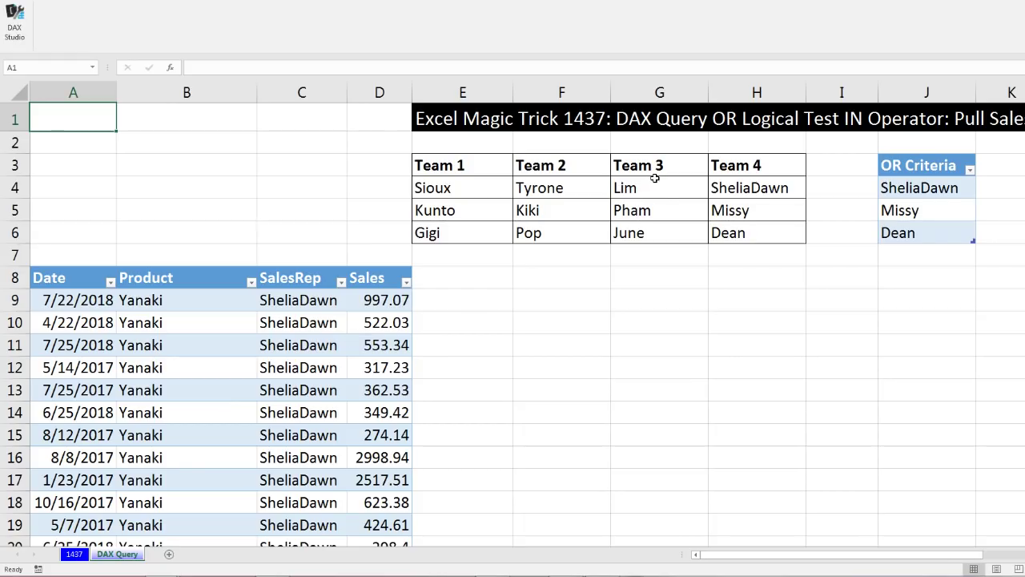
- Copy Team 3's names Lim, Pham and June into the OR Criteria starting at J4
{"action": "left_click_drag", "start_coordinate": [648, 189], "coordinate": [648, 230]}
{"action": "key", "text": "ctrl+c"}
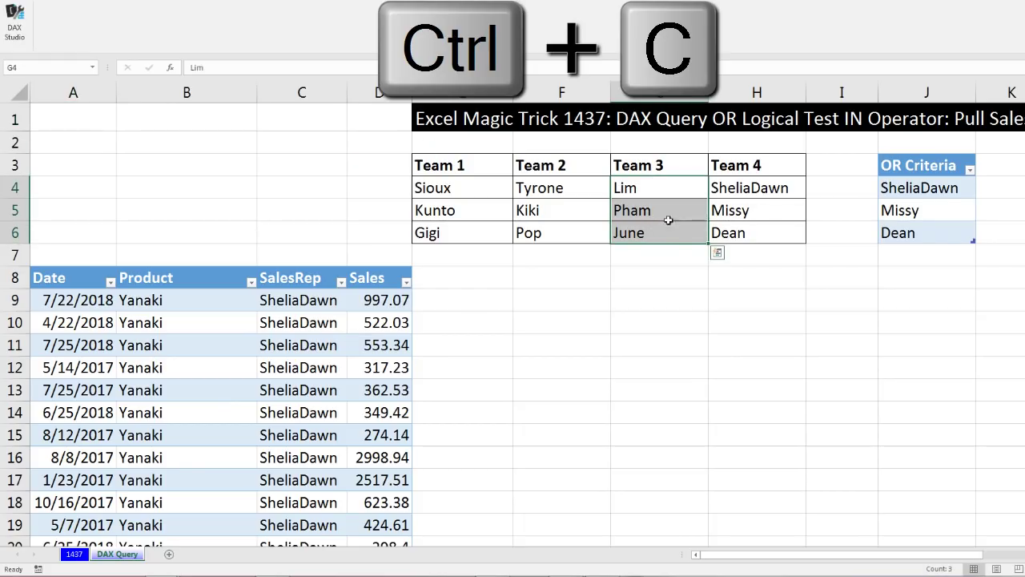
{"action": "left_click", "coordinate": [923, 187]}
{"action": "key", "text": "ctrl+v"}
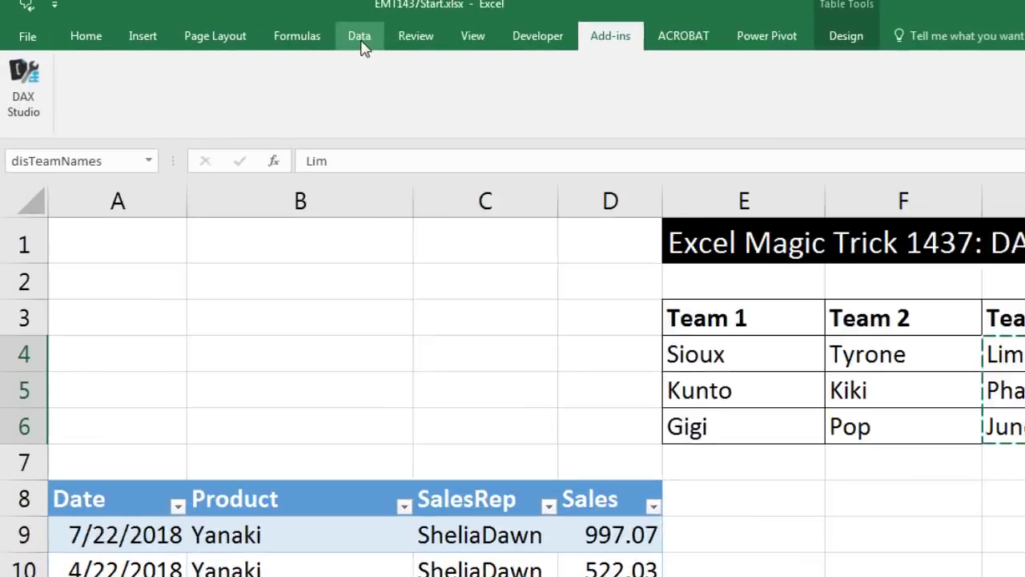
- Refresh the LinkedTable_disTeamNames connection from Queries & Connections
{"action": "left_click", "coordinate": [360, 42]}
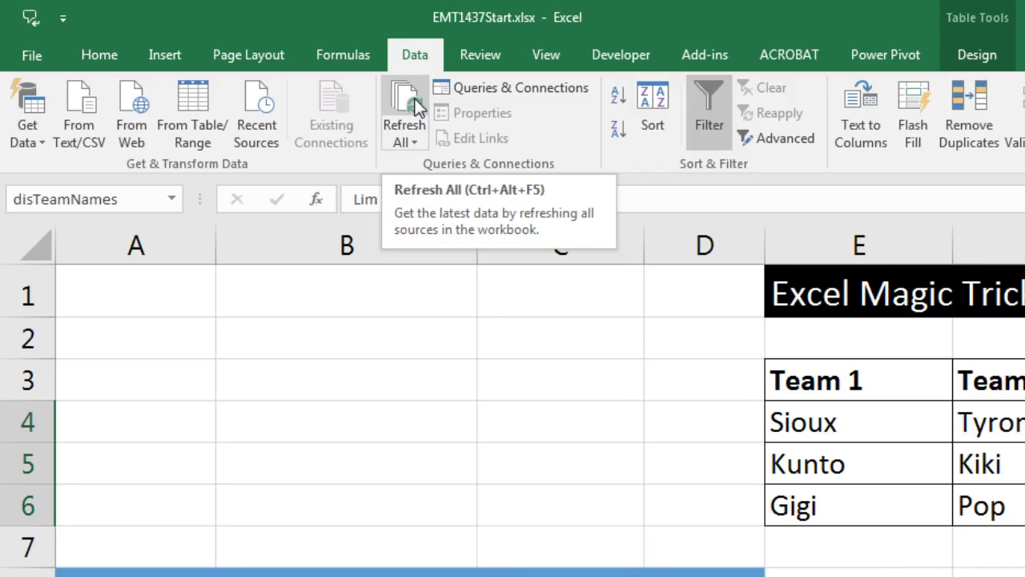
{"action": "left_click", "coordinate": [484, 86]}
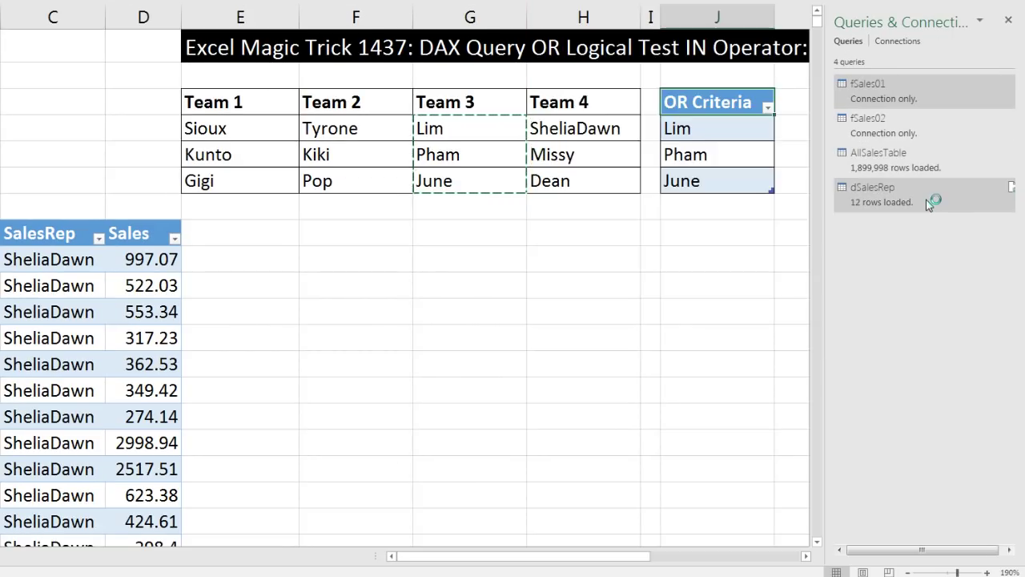
{"action": "left_click", "coordinate": [898, 44]}
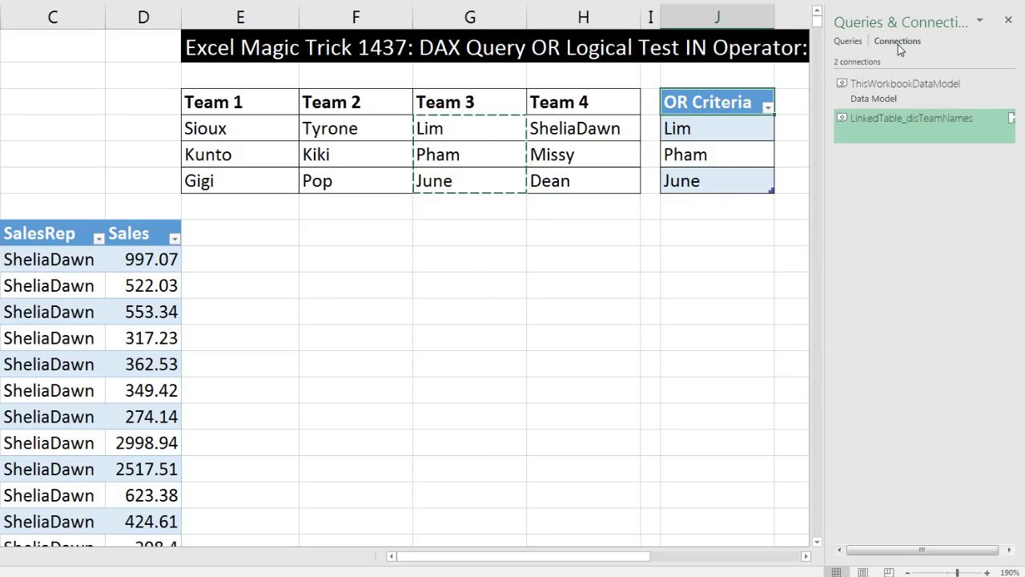
{"action": "right_click", "coordinate": [880, 126]}
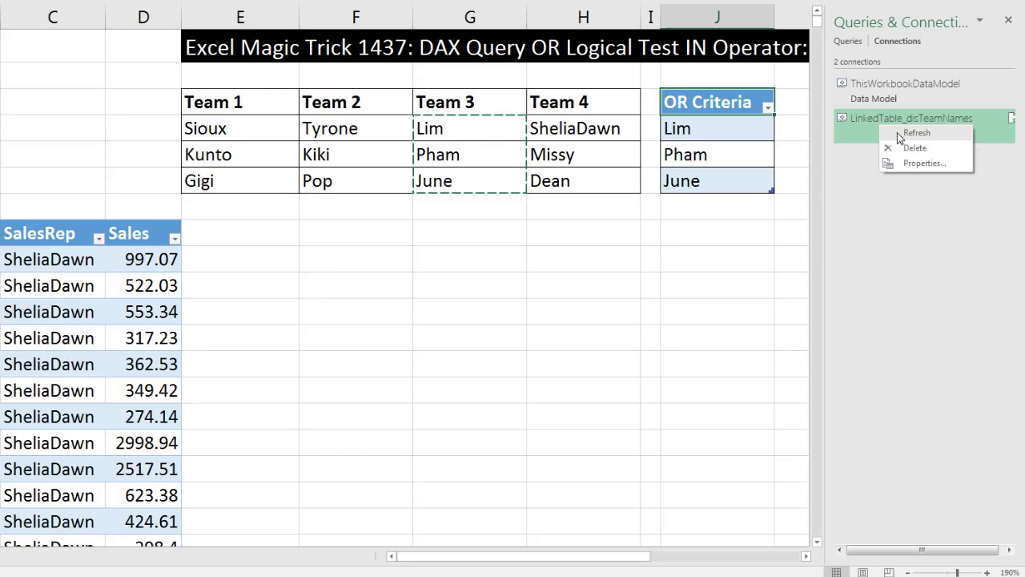
{"action": "left_click", "coordinate": [897, 133]}
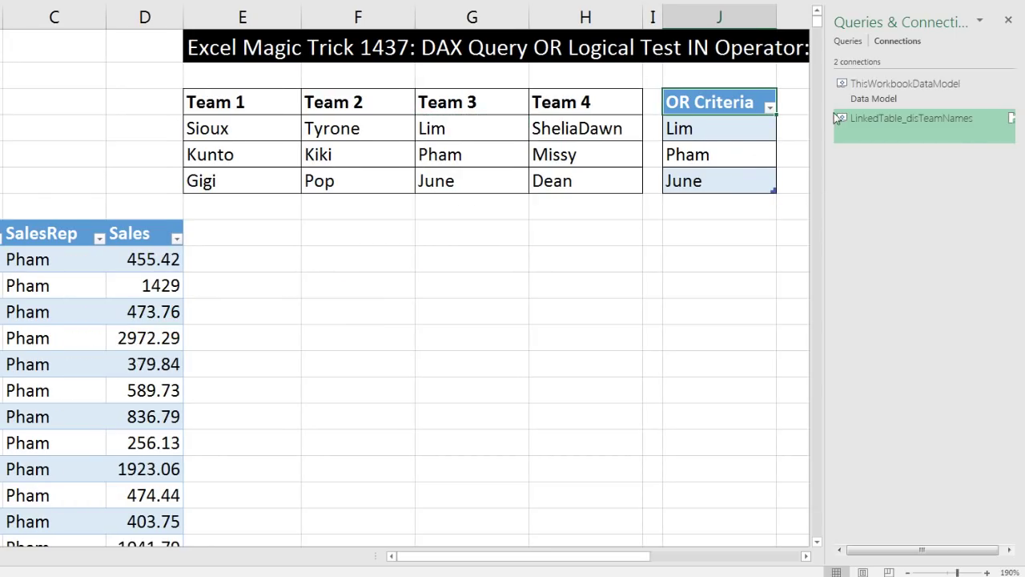
- Paste Team 2's Tyrone, Kiki and Pop from F4:F6 into J4 and refresh LinkedTable_disTeamNames
{"action": "left_click_drag", "start_coordinate": [357, 131], "coordinate": [358, 185]}
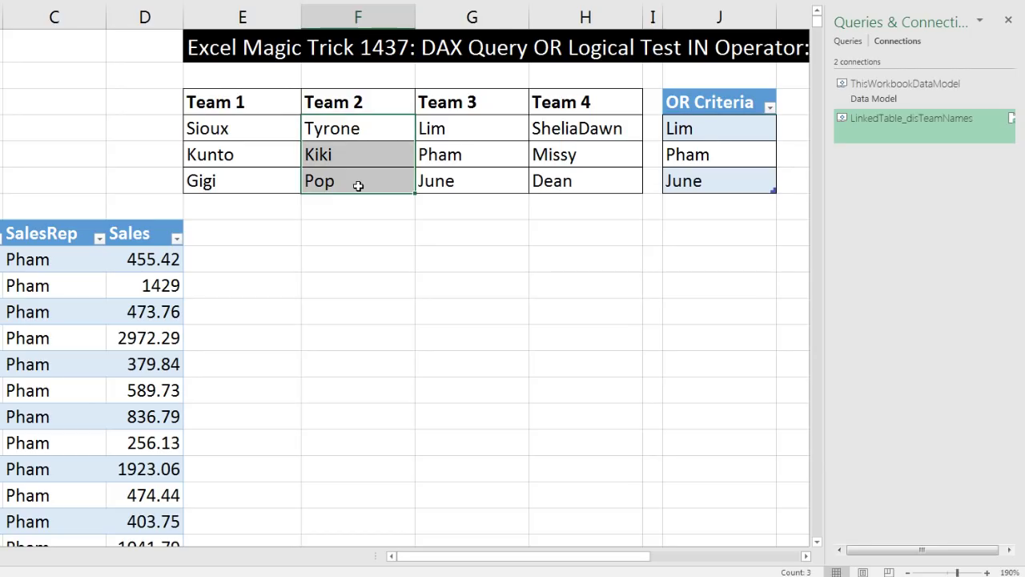
{"action": "key", "text": "ctrl+c"}
{"action": "key", "text": "ctrl+v"}
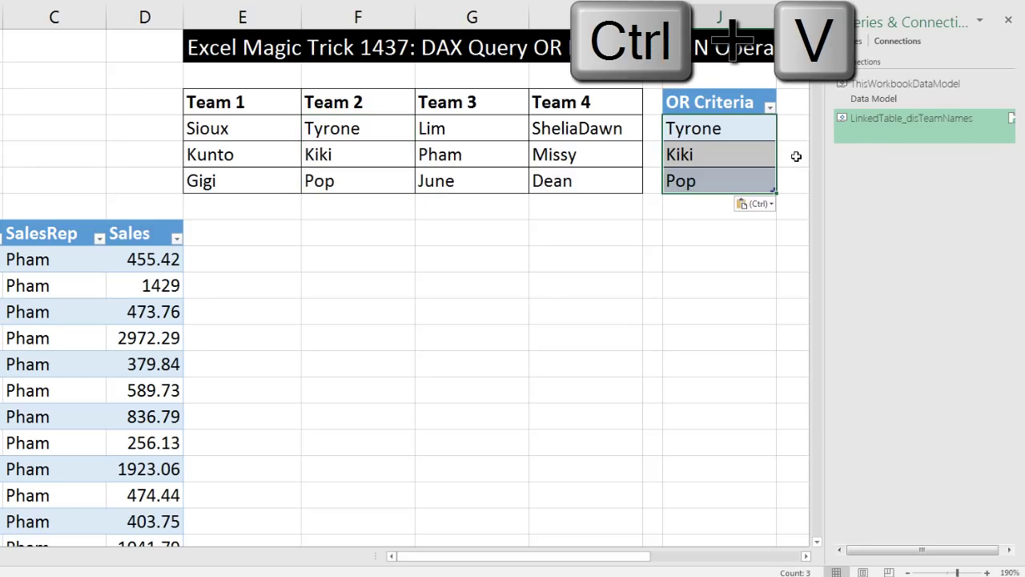
{"action": "right_click", "coordinate": [862, 133]}
{"action": "left_click", "coordinate": [892, 144]}
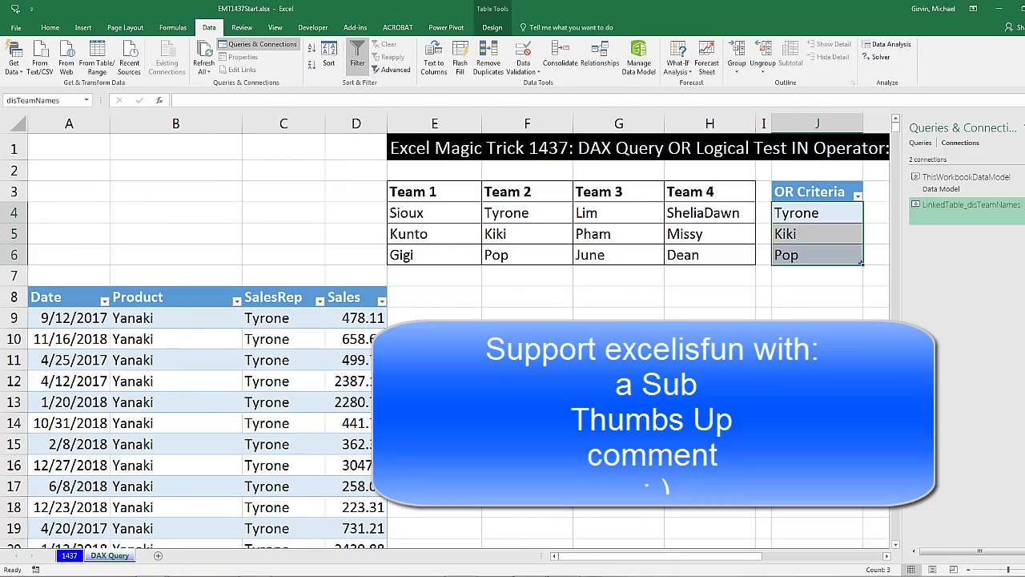
{"action": "key", "text": "alt+Tab"}
{"action": "left_click", "coordinate": [360, 261]}
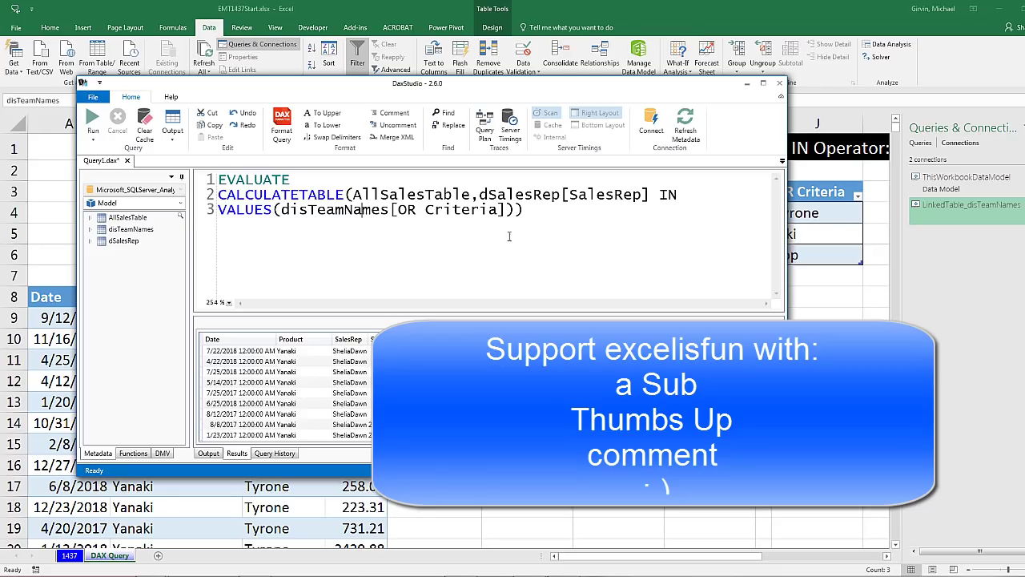
{"action": "key", "text": "alt+Tab"}
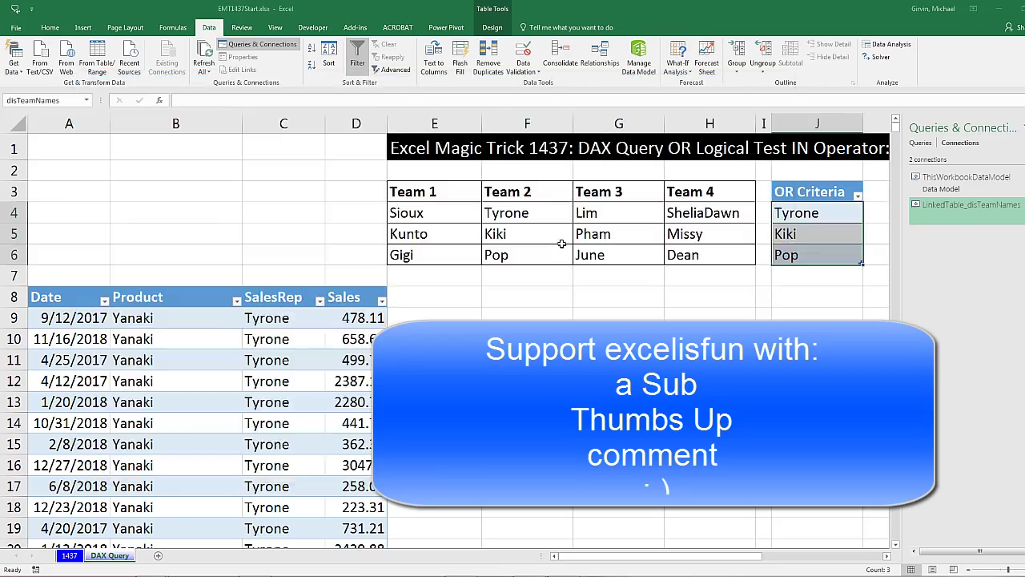